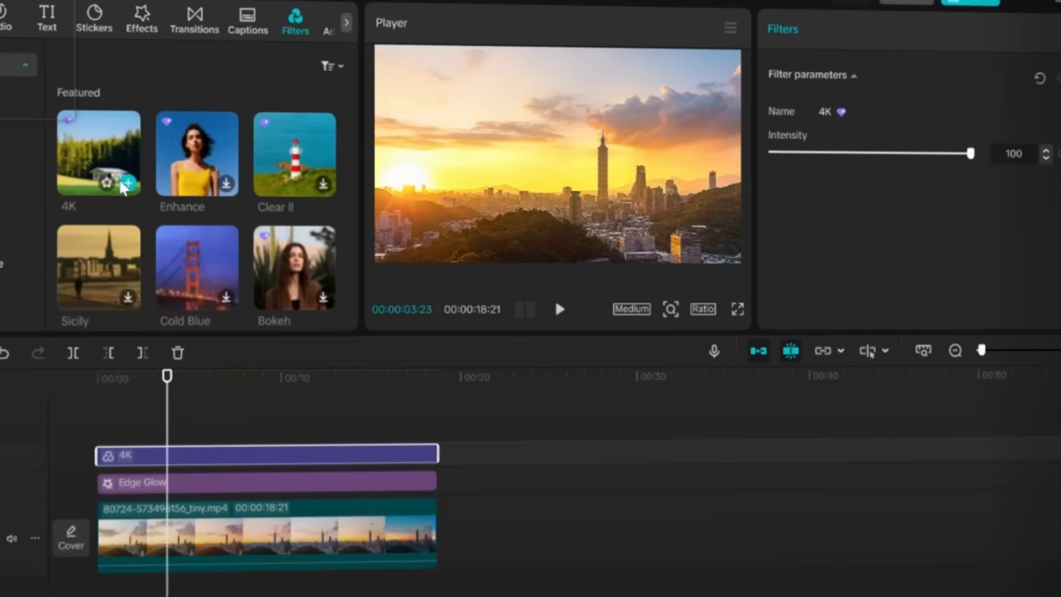
scroll(210, 171, "down", 2)
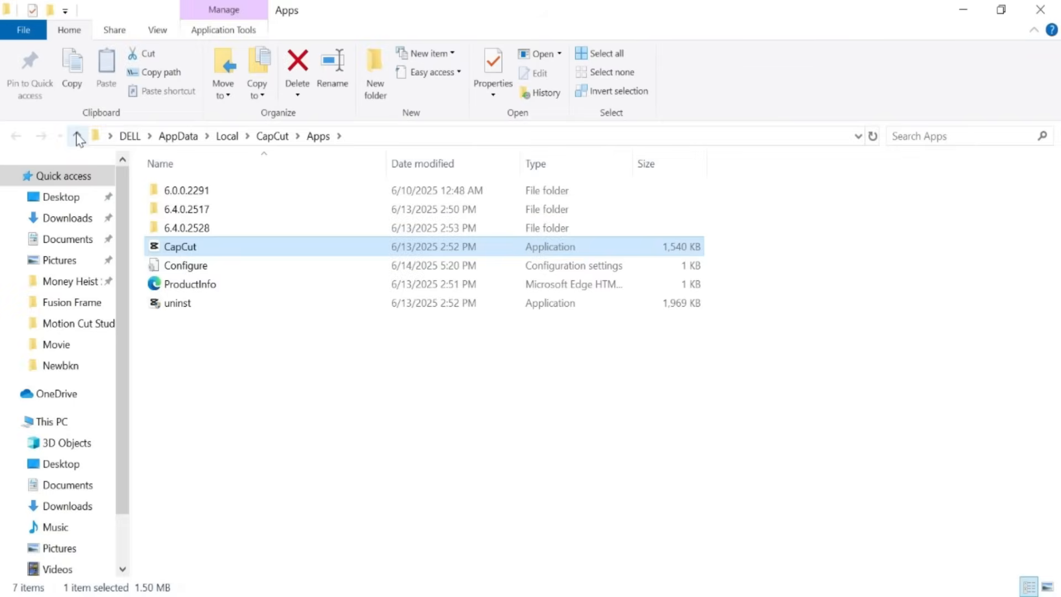
Browse from the CapCut Apps folder up to its User Data folder and into the subfolders there
left_click(78, 137)
double_click(191, 229)
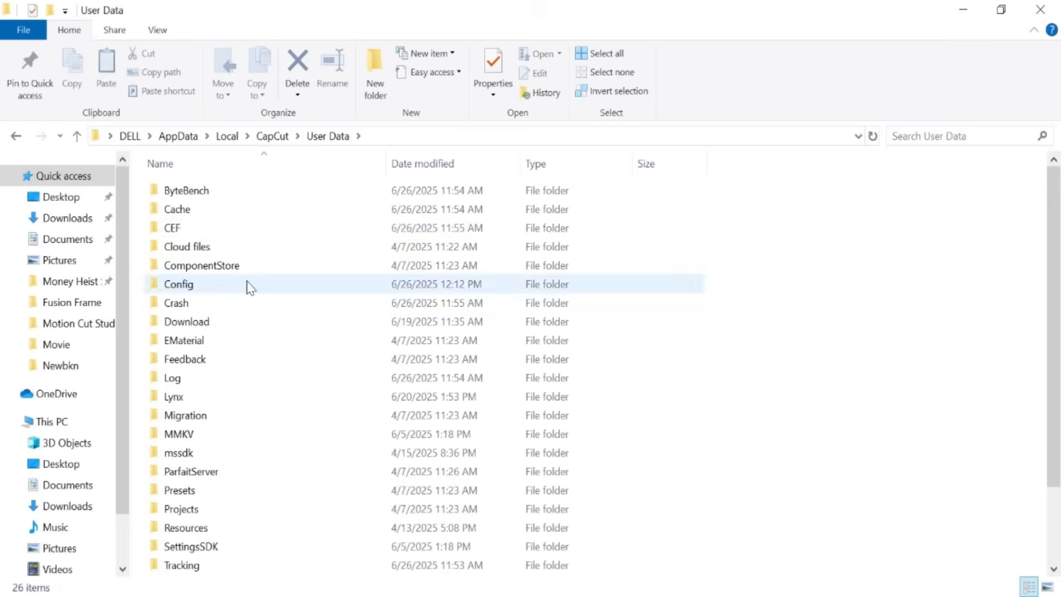
scroll(166, 420, "down", 2)
double_click(171, 418)
double_click(213, 190)
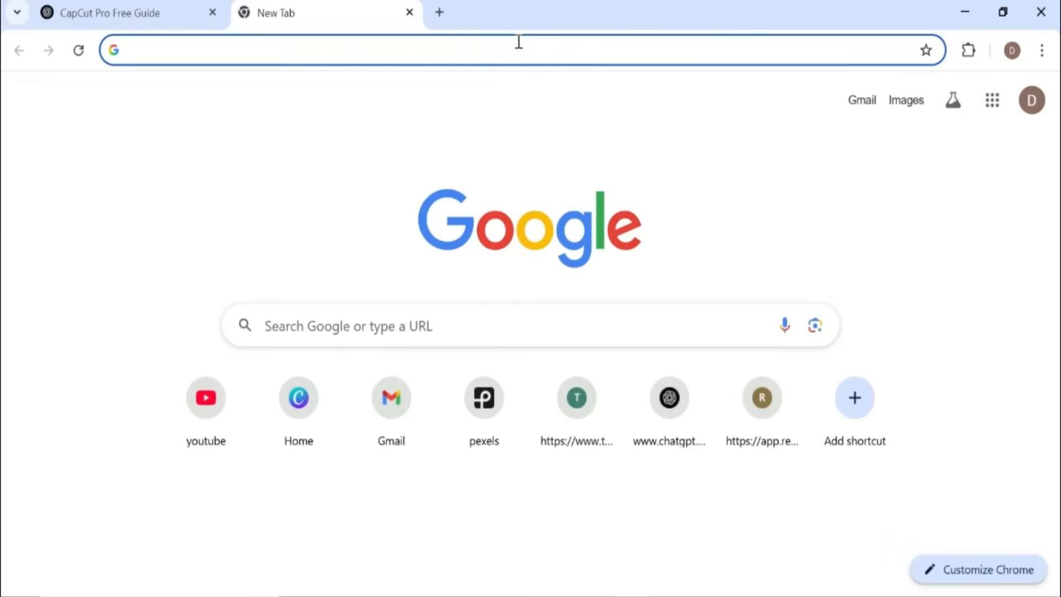
Open CapCut's desktop video editor page on capcut.com and request the desktop download
type("capcut")
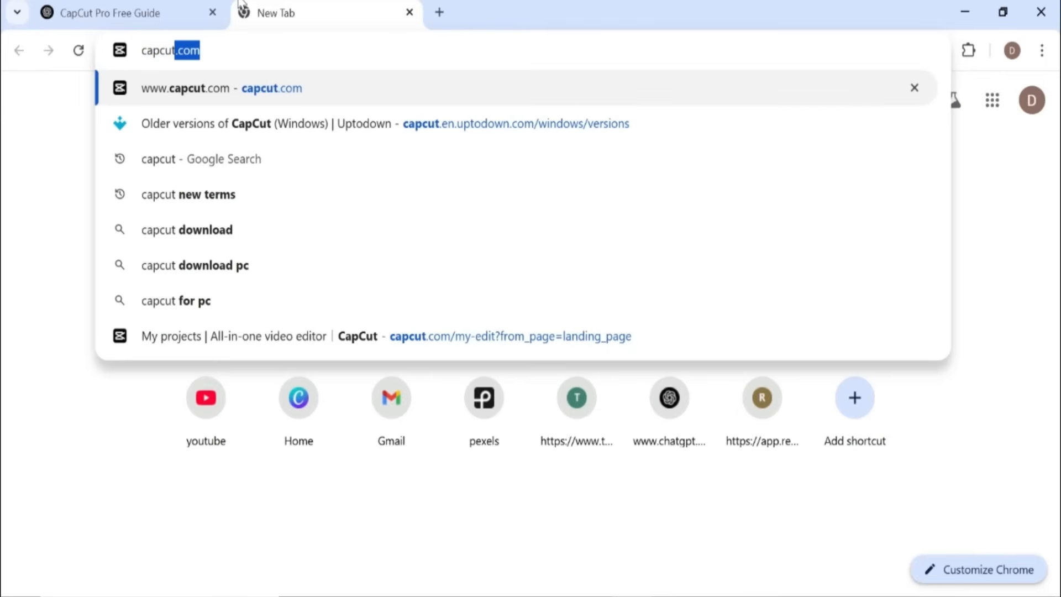
key("BackSpace")
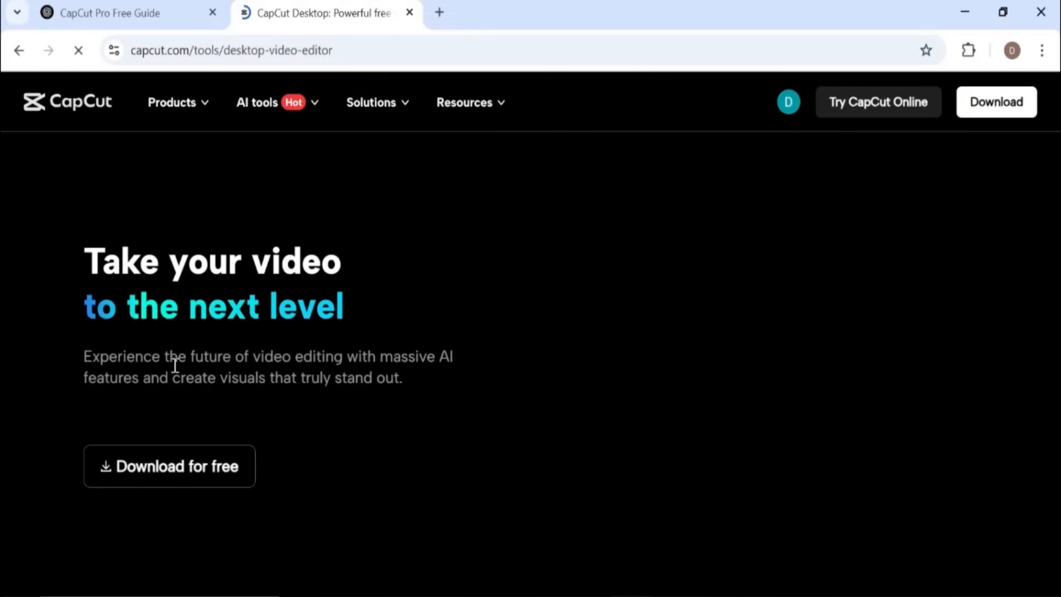
left_click(1007, 106)
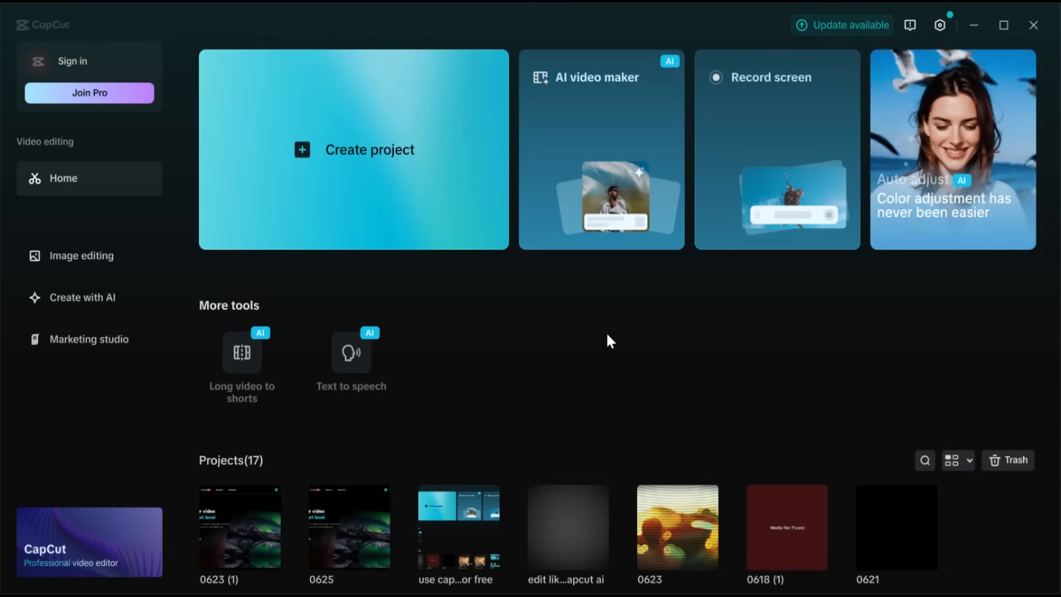
Check the installed CapCut version and the draft save location in the settings, leaving them without saving
left_click(941, 26)
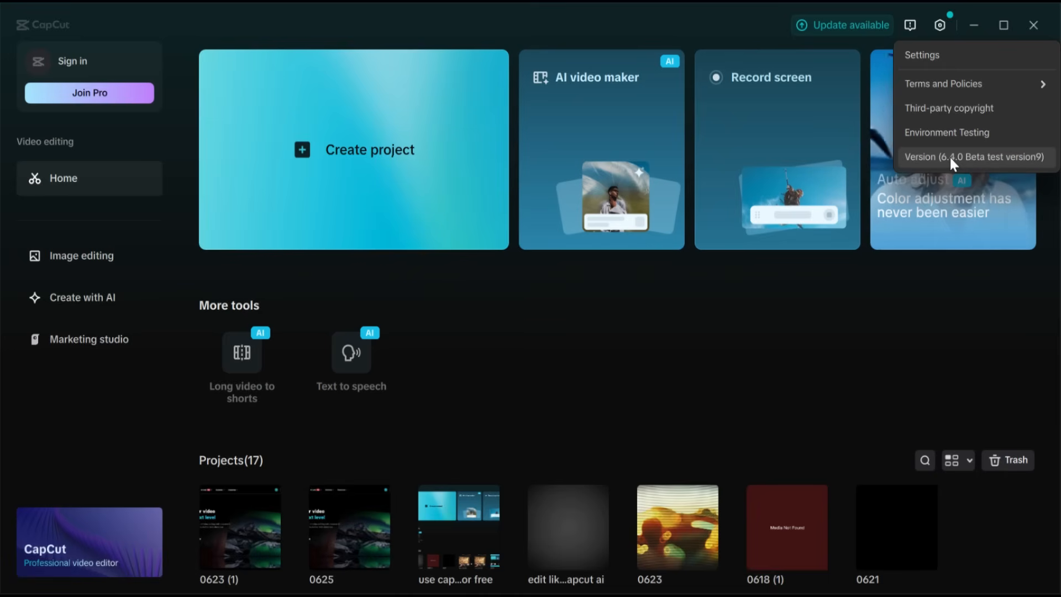
left_click(934, 58)
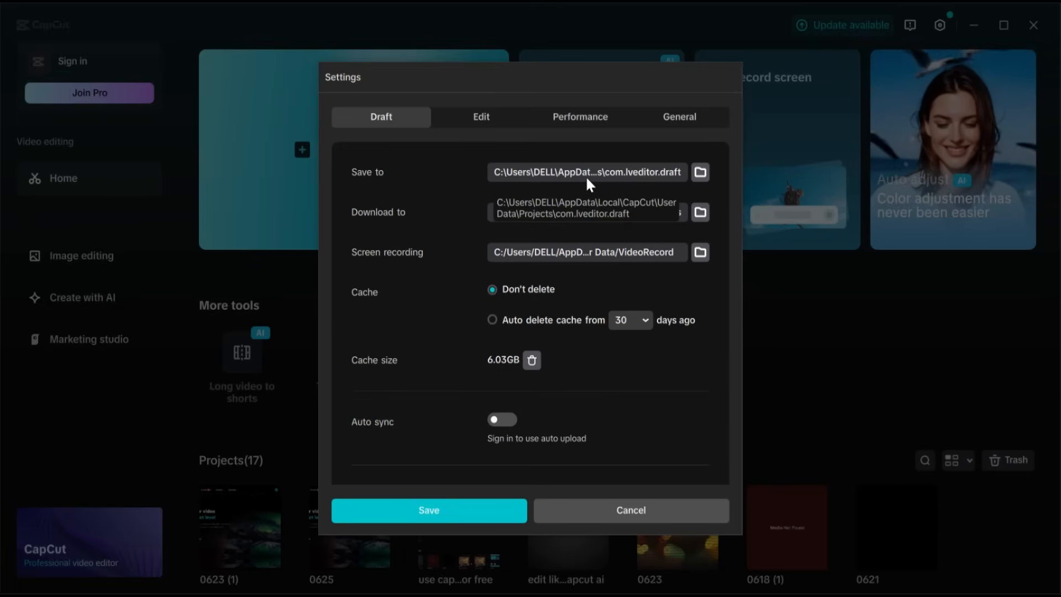
left_click(600, 518)
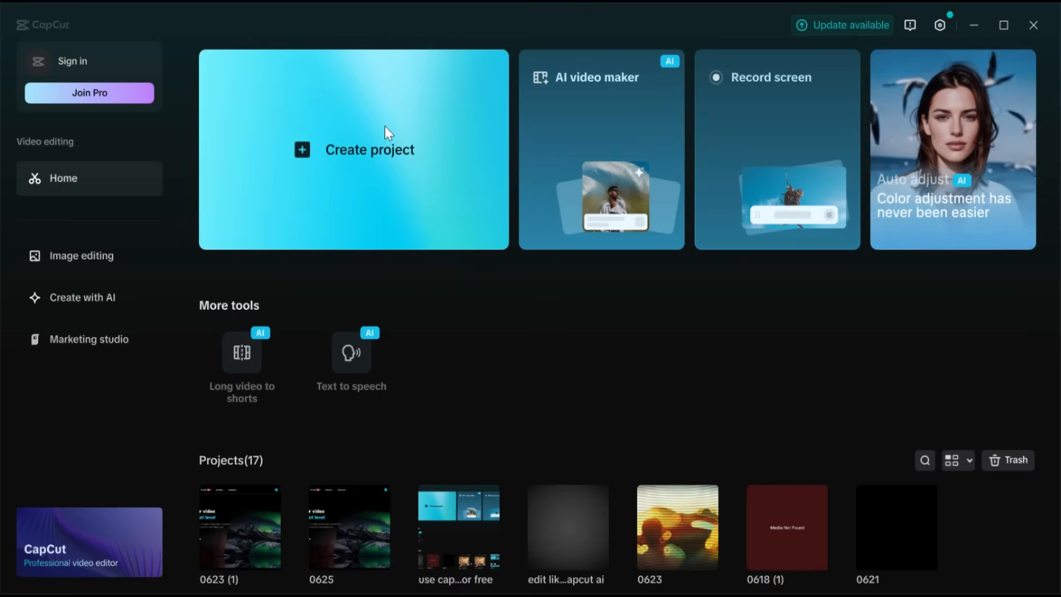
left_click(384, 126)
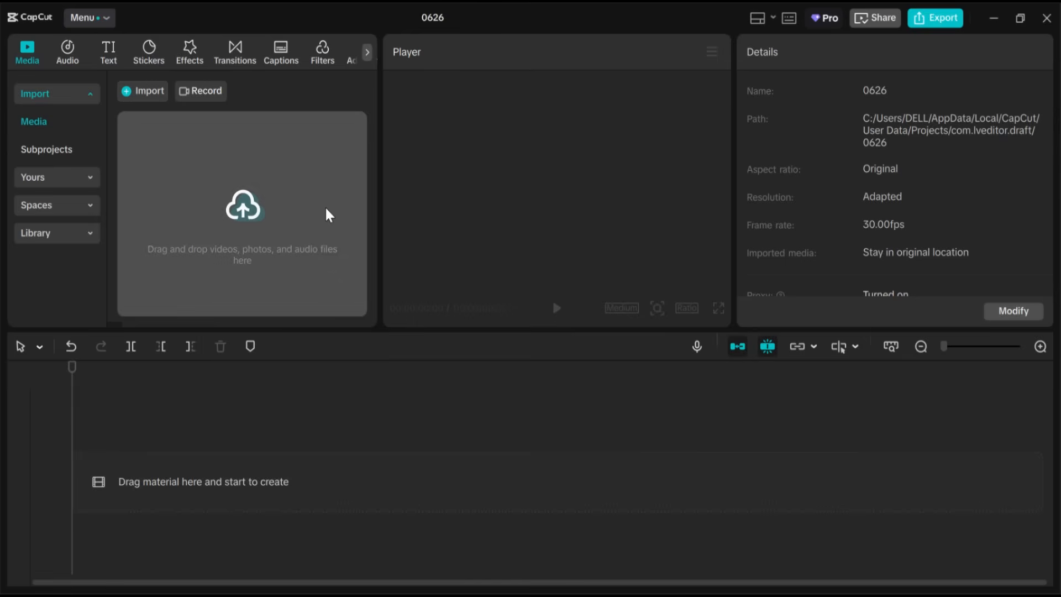
left_click(147, 91)
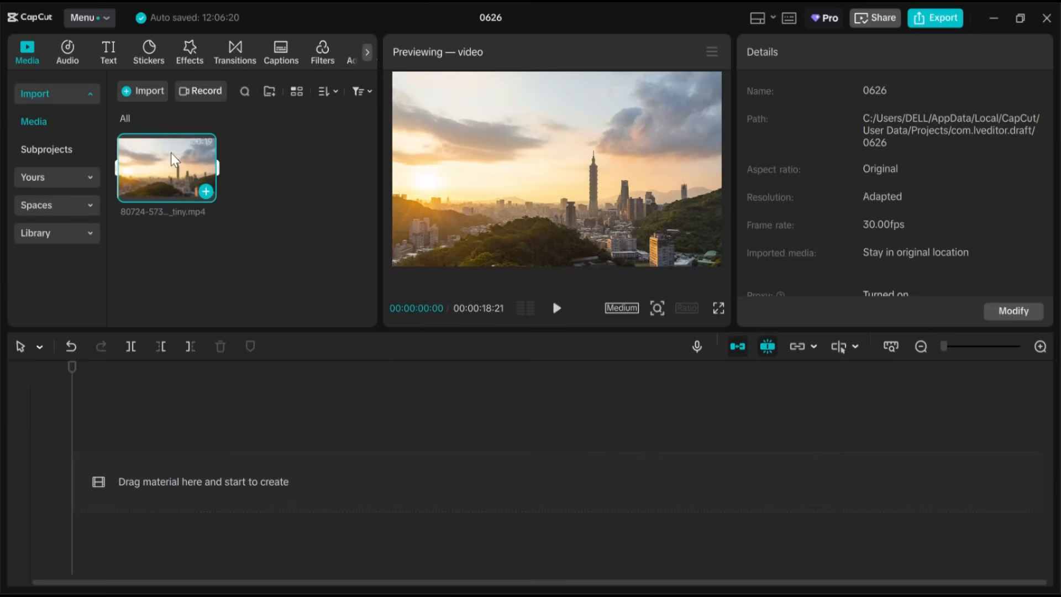
left_click_drag(171, 152, 221, 478)
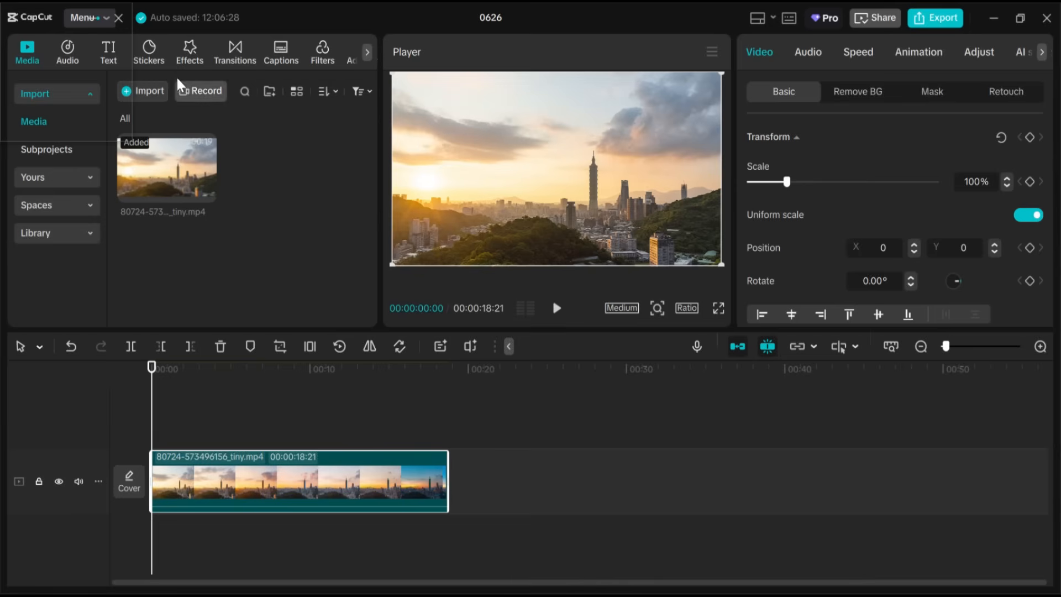
Add the Edge Glow video effect above the clip and extend it over the clip's full length
left_click(178, 61)
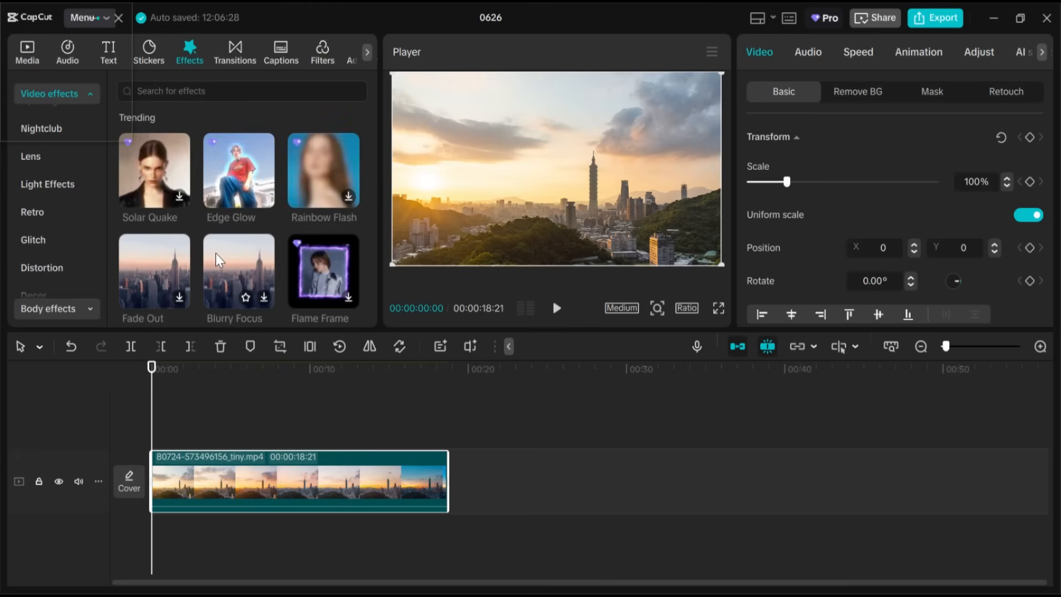
scroll(225, 246, "down", 2)
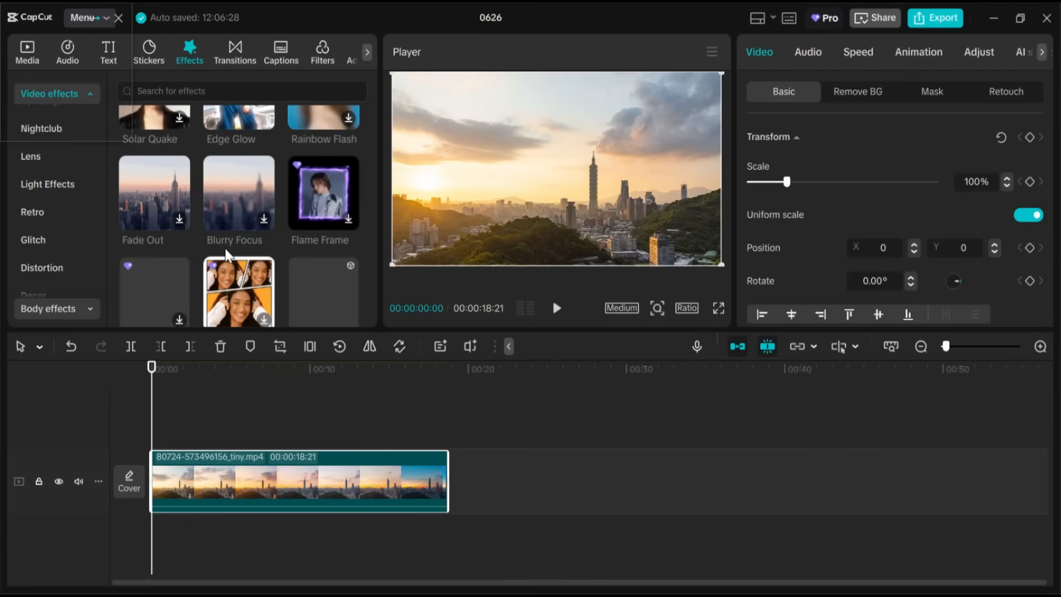
scroll(225, 249, "down", 4)
scroll(72, 235, "up", 3)
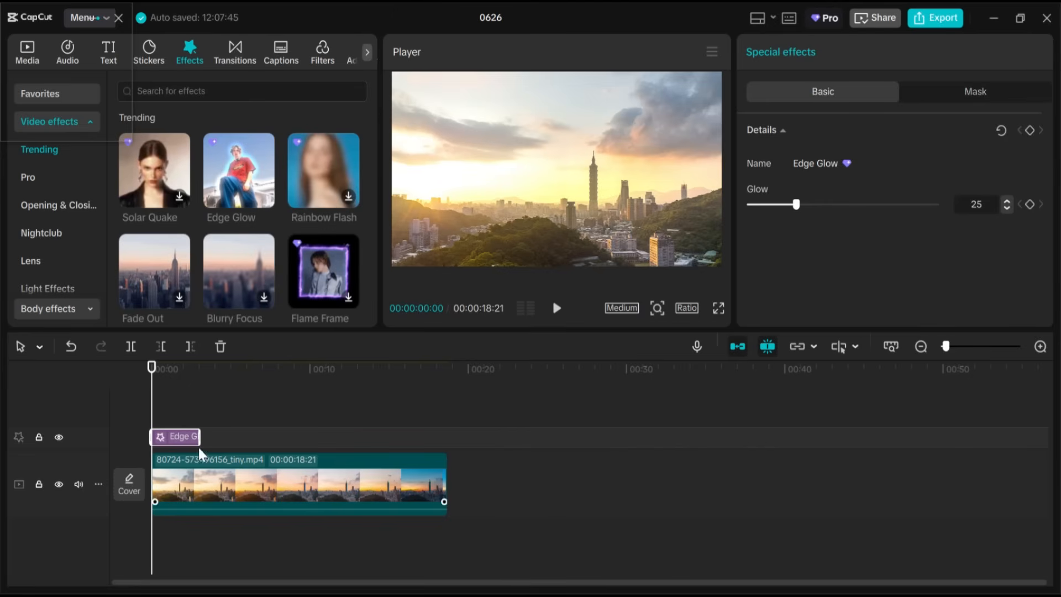
left_click_drag(198, 434, 410, 446)
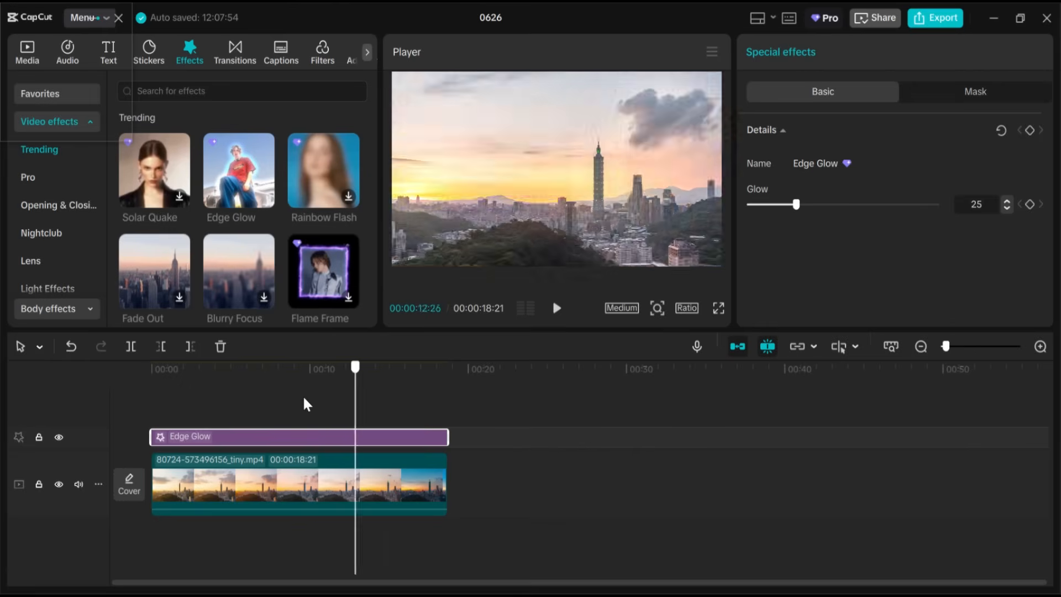
left_click(282, 396)
left_click(291, 468)
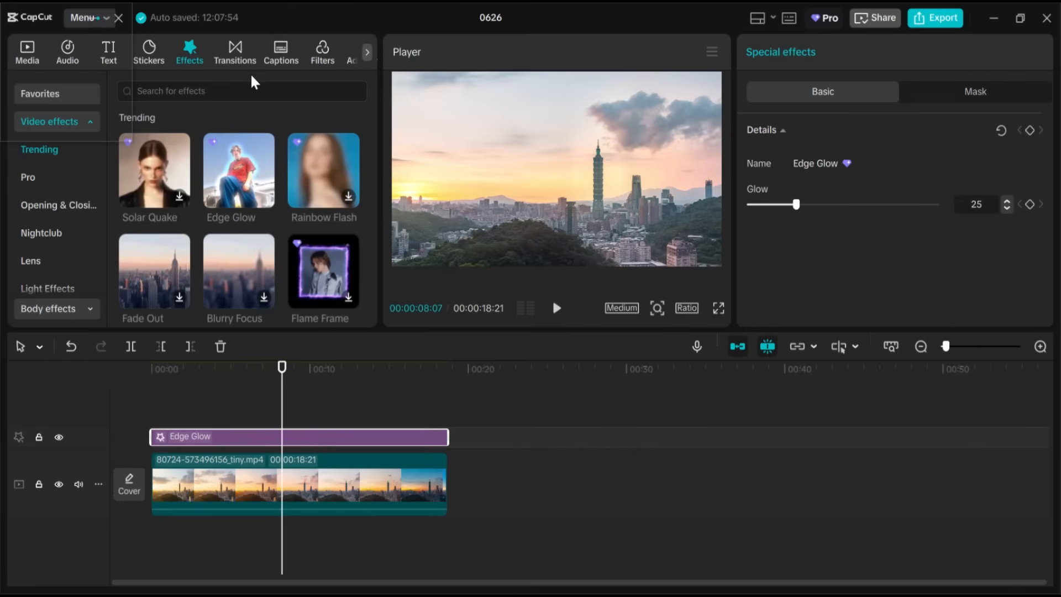
Add the 4K filter above the Edge Glow effect and extend it over the clip's full length
left_click(313, 51)
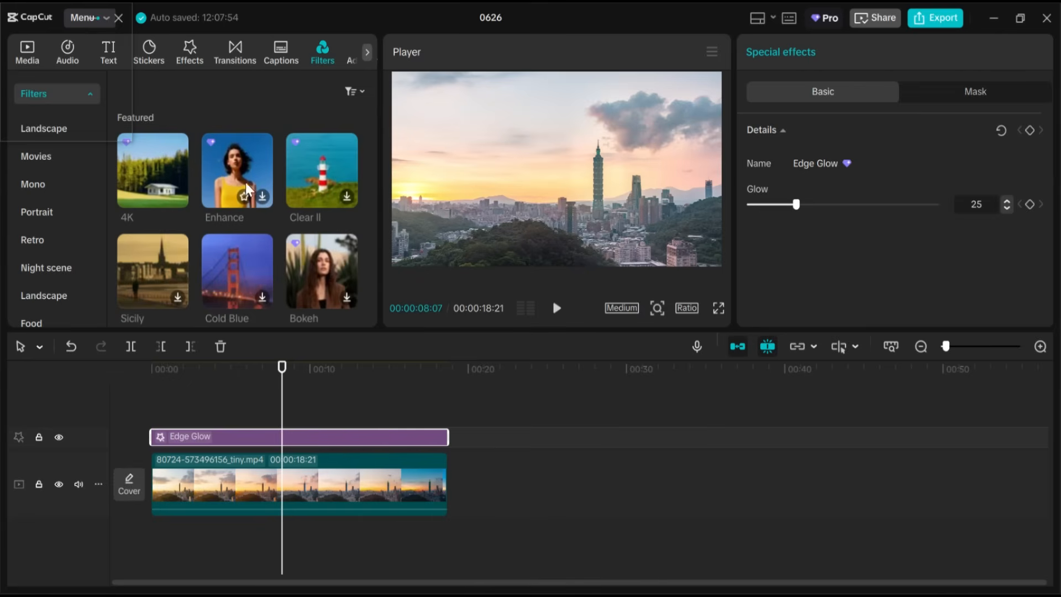
left_click_drag(154, 167, 153, 403)
left_click_drag(200, 437, 448, 437)
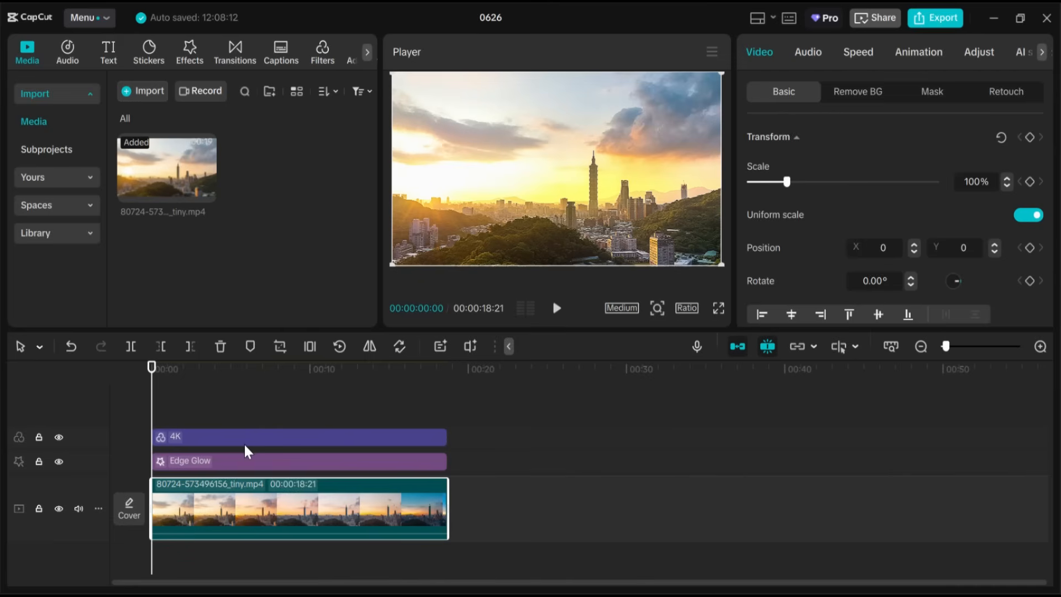
left_click(293, 412)
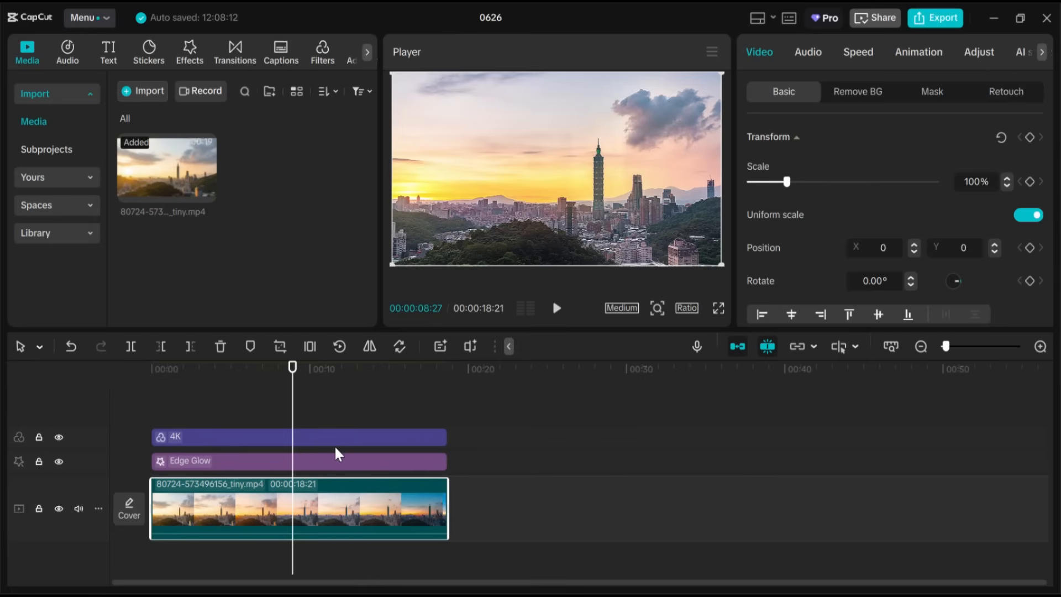
Try to export the project containing the Edge Glow and 4K Pro materials, and return to editing
left_click(934, 20)
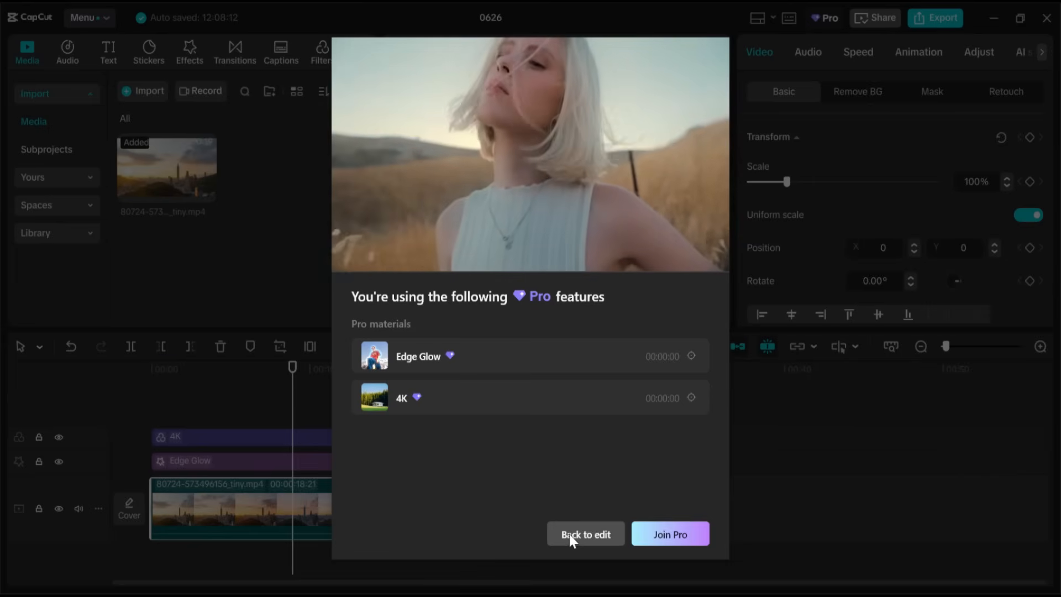
left_click(584, 535)
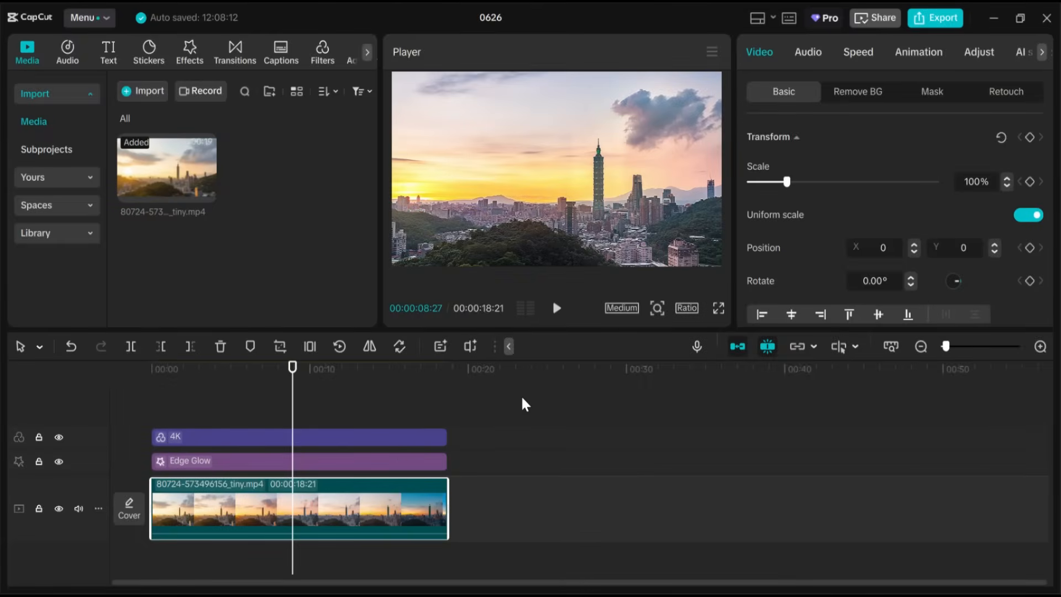
Combine the video clip, the Edge Glow effect and the 4K filter into one compound clip
left_click_drag(521, 395, 140, 569)
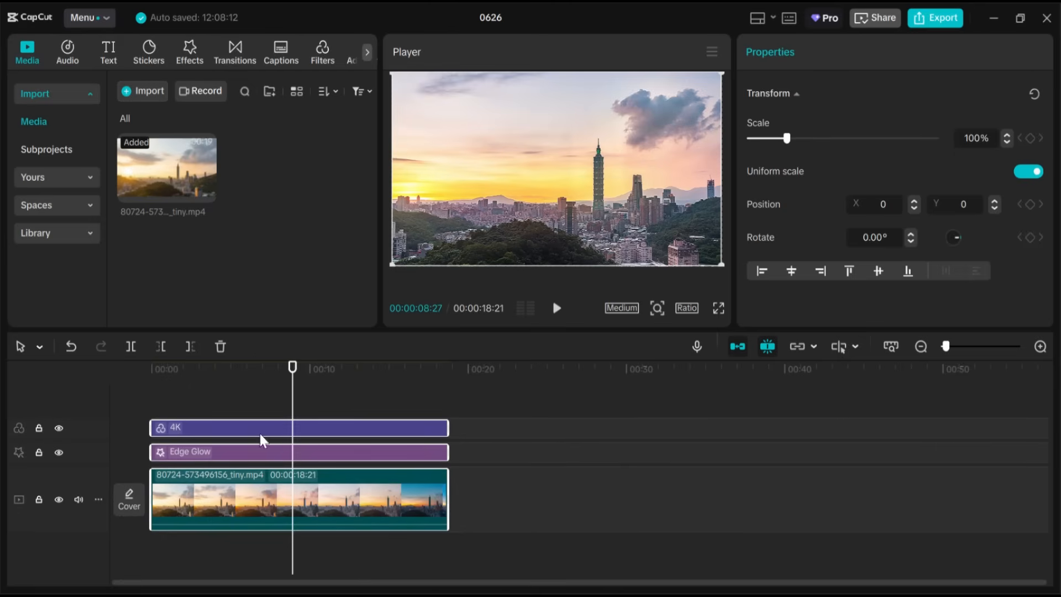
right_click(311, 485)
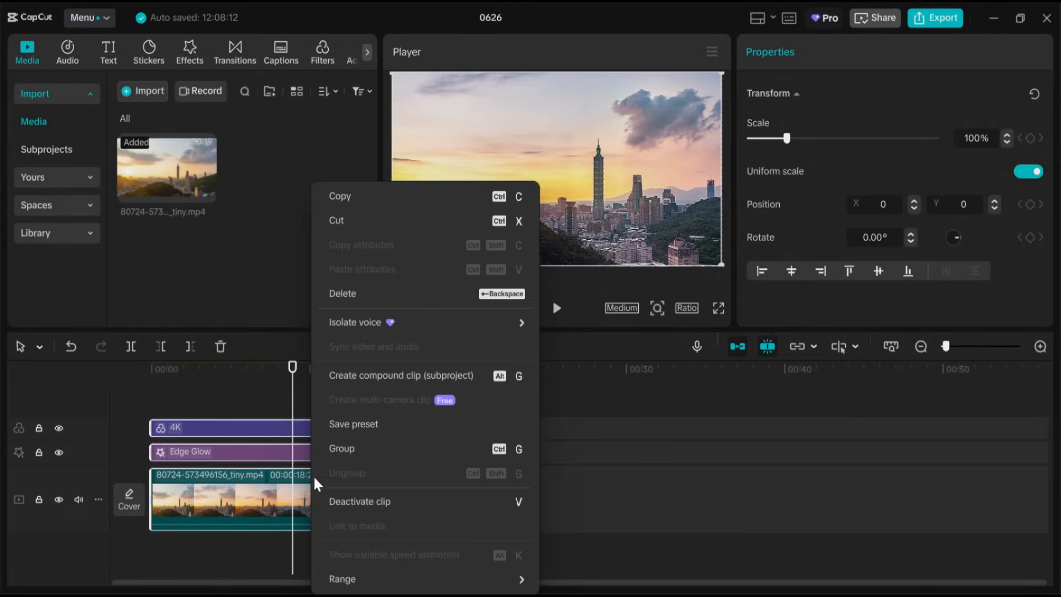
left_click(387, 372)
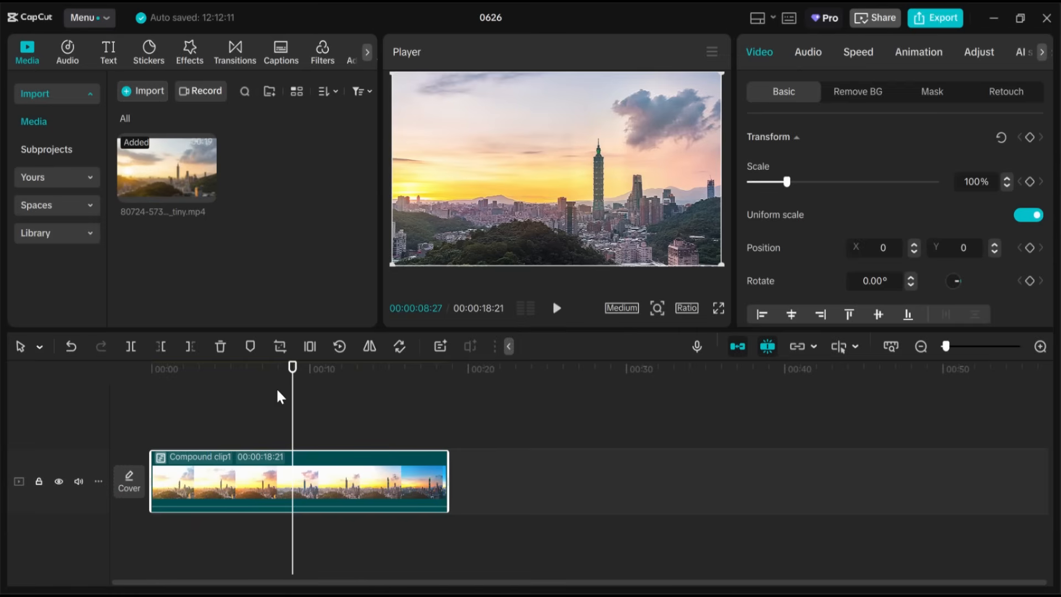
Preview the compound clip at about 6 seconds and pre-process it as a subproject
left_click_drag(291, 411, 237, 410)
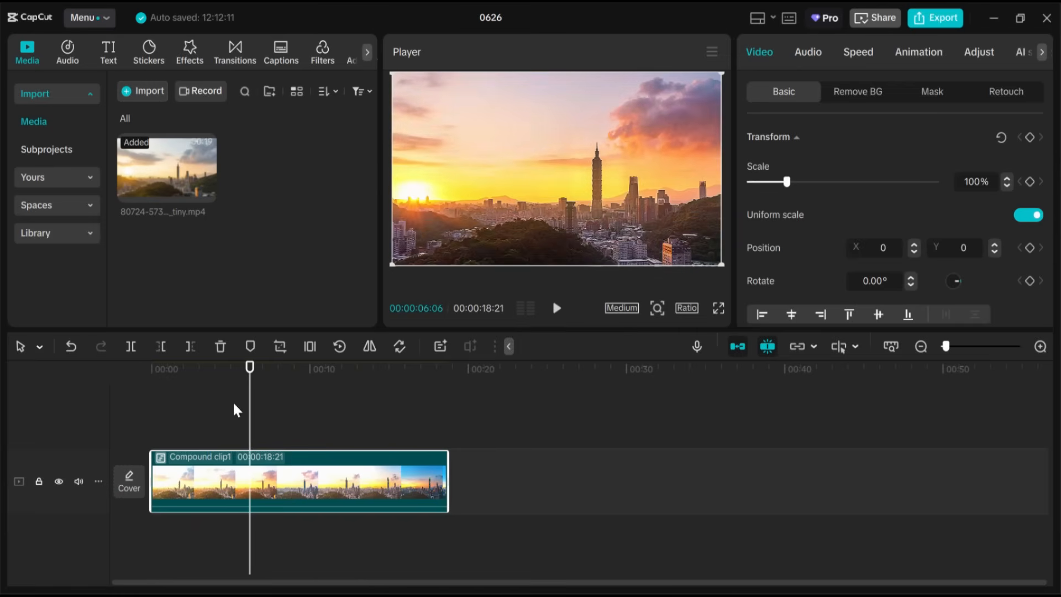
right_click(261, 485)
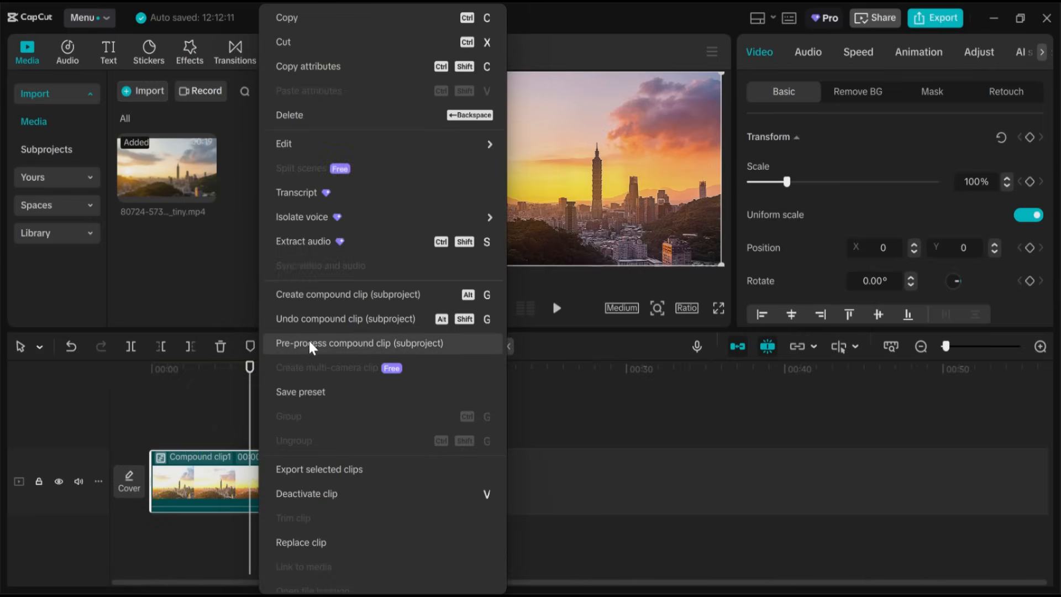
left_click(371, 345)
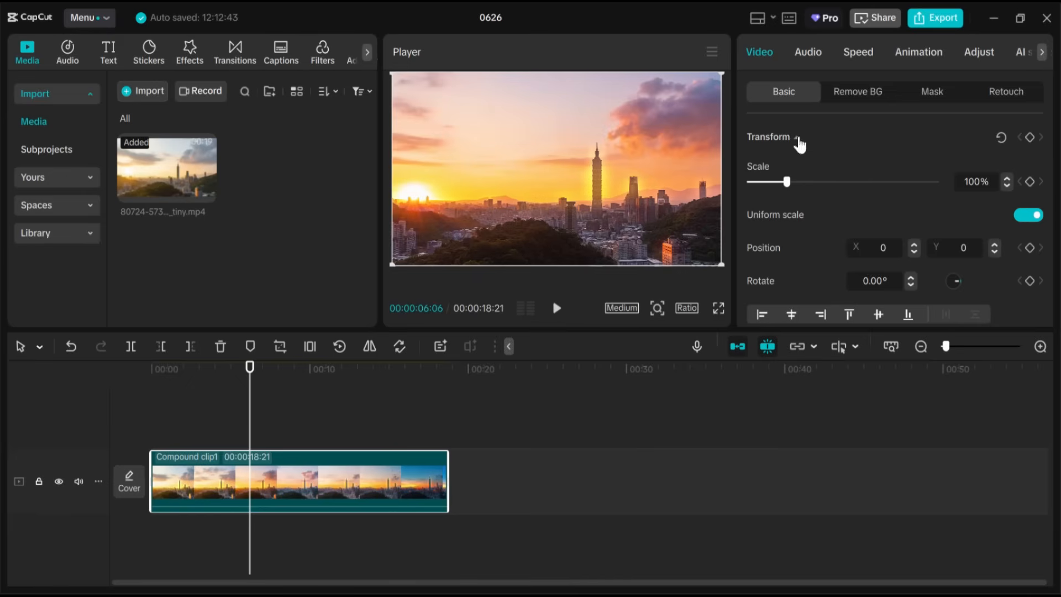
Switch to the desktop and open the file location of the CapCut shortcut from its properties
left_click(997, 16)
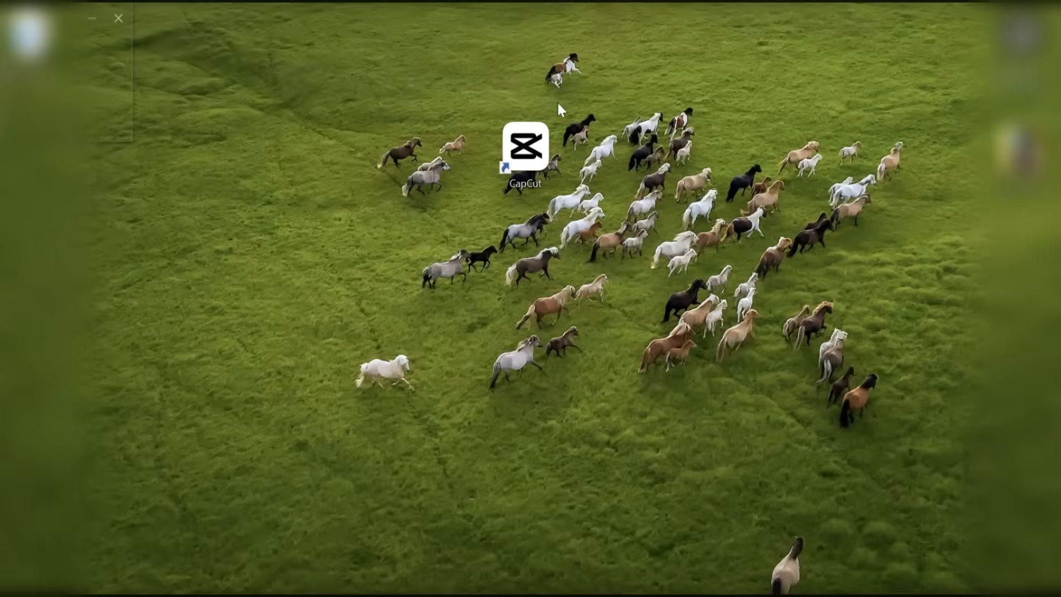
mouse_move(537, 138)
left_mouse_down()
mouse_move(579, 142)
mouse_move(527, 148)
left_mouse_up()
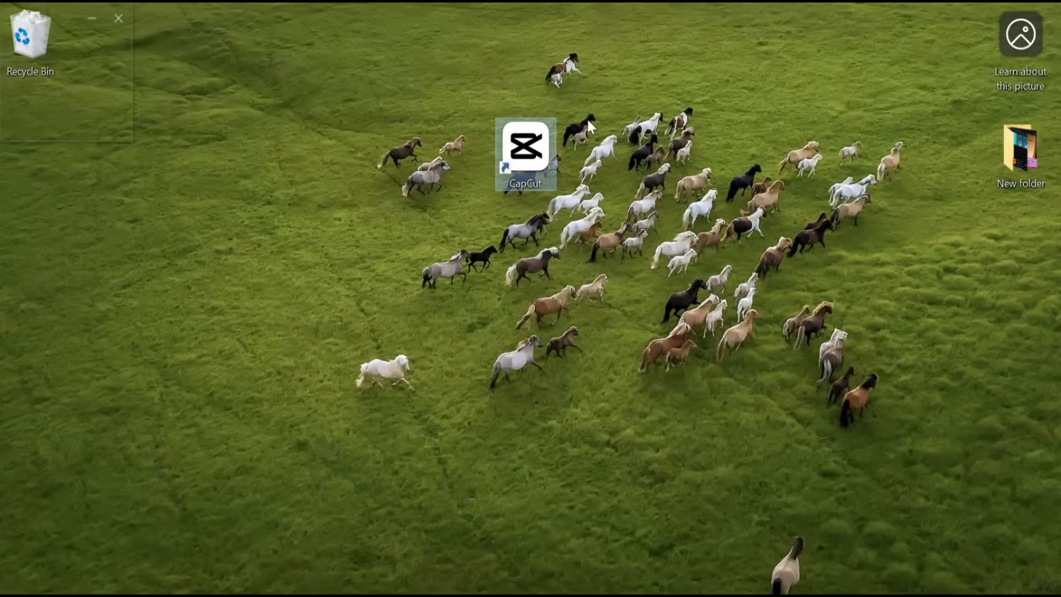
right_click(529, 144)
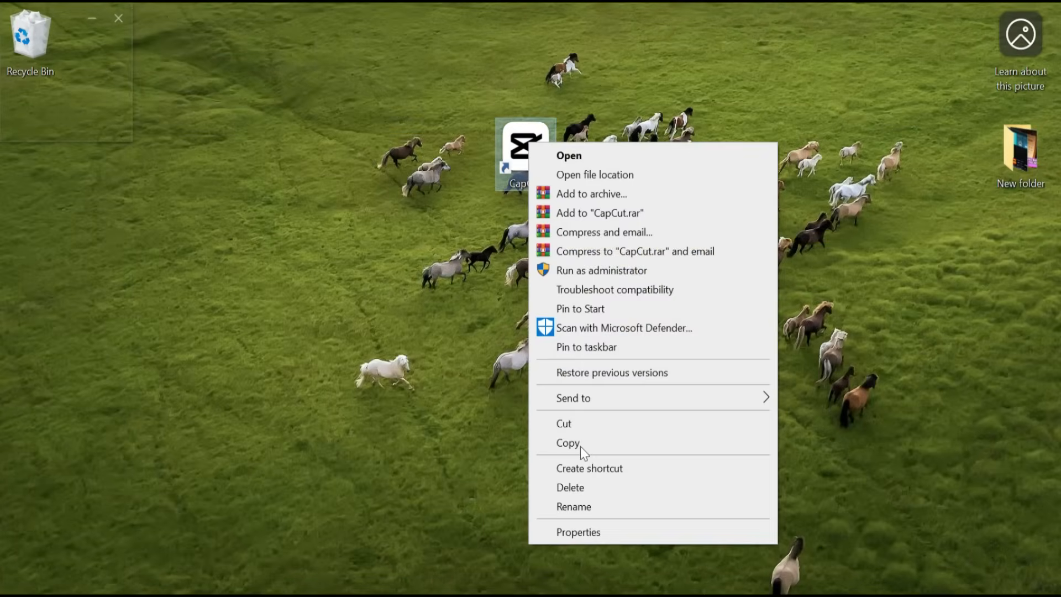
left_click(606, 532)
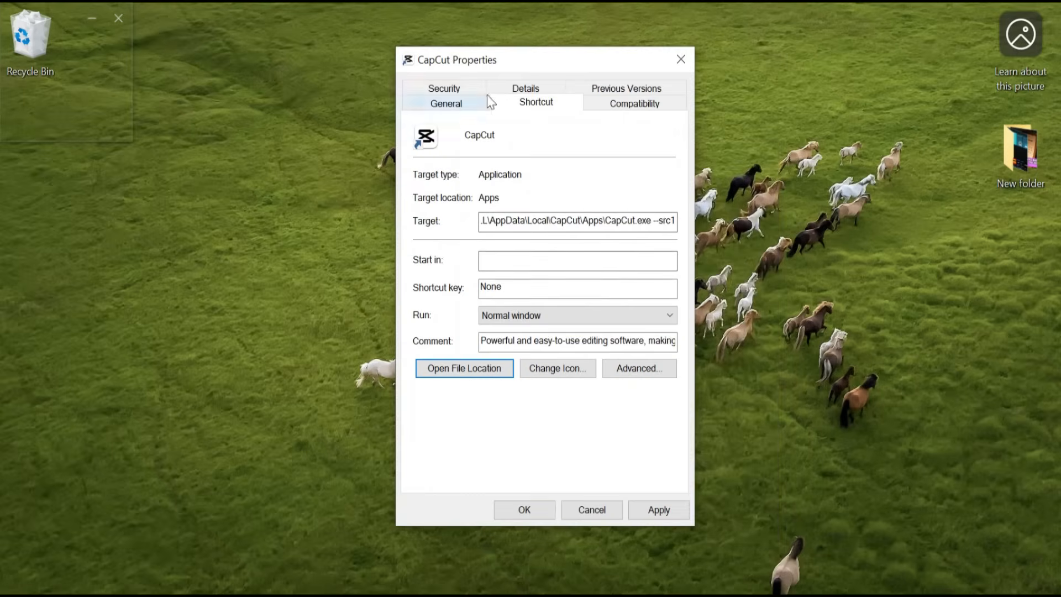
left_click(462, 374)
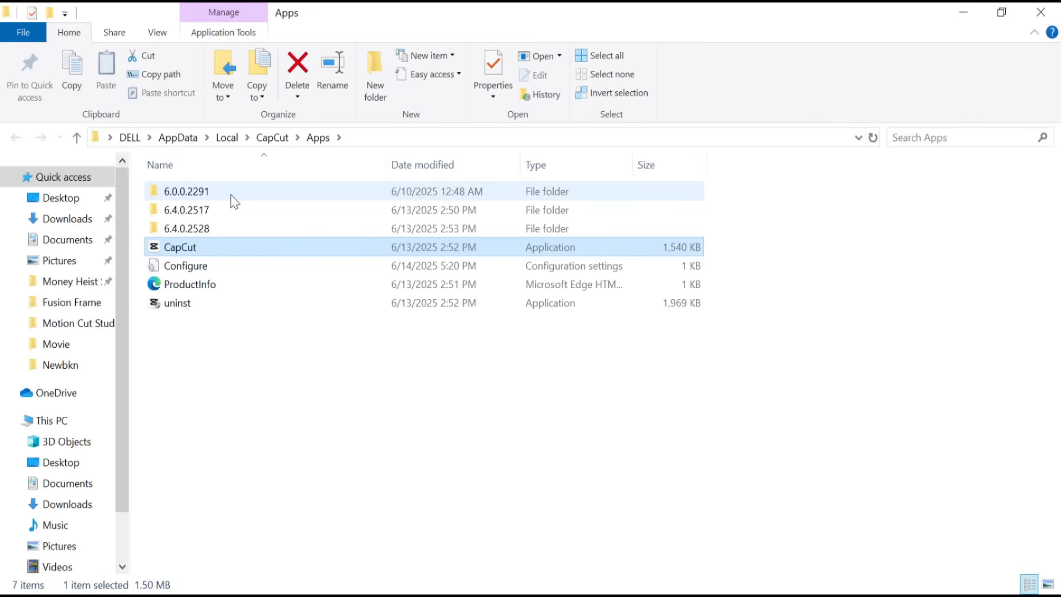
Go up to the CapCut folder and open User Data, Projects and the com.lveditor.draft folder inside it
left_click(76, 138)
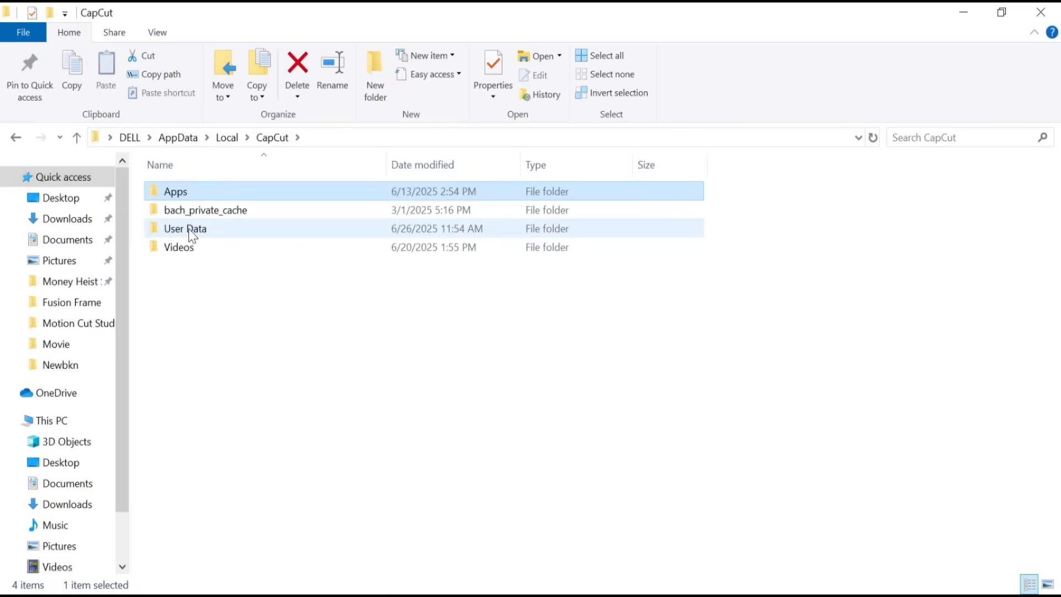
double_click(188, 230)
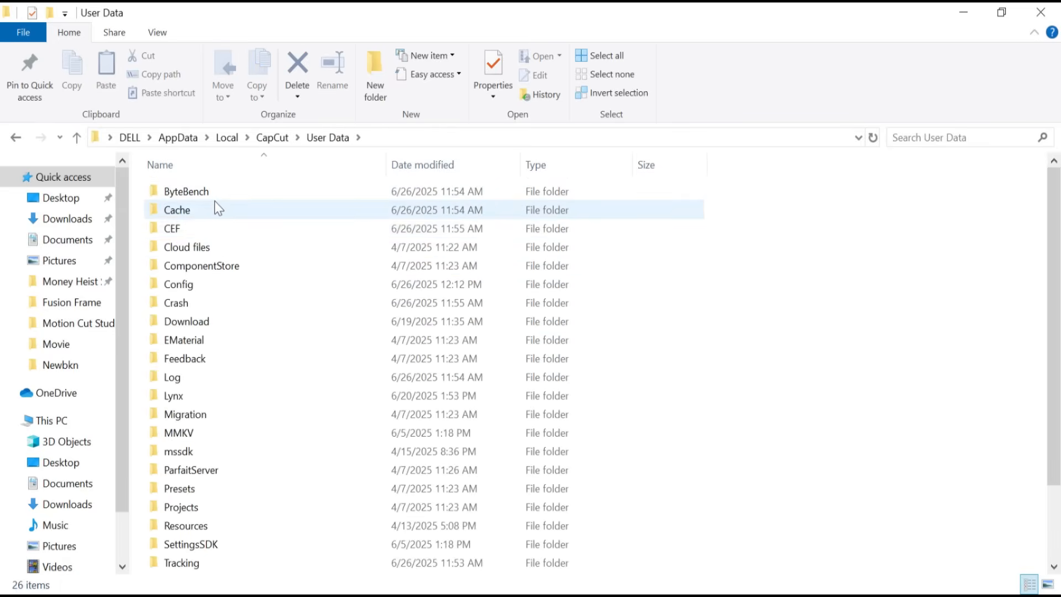
scroll(243, 286, "down", 2)
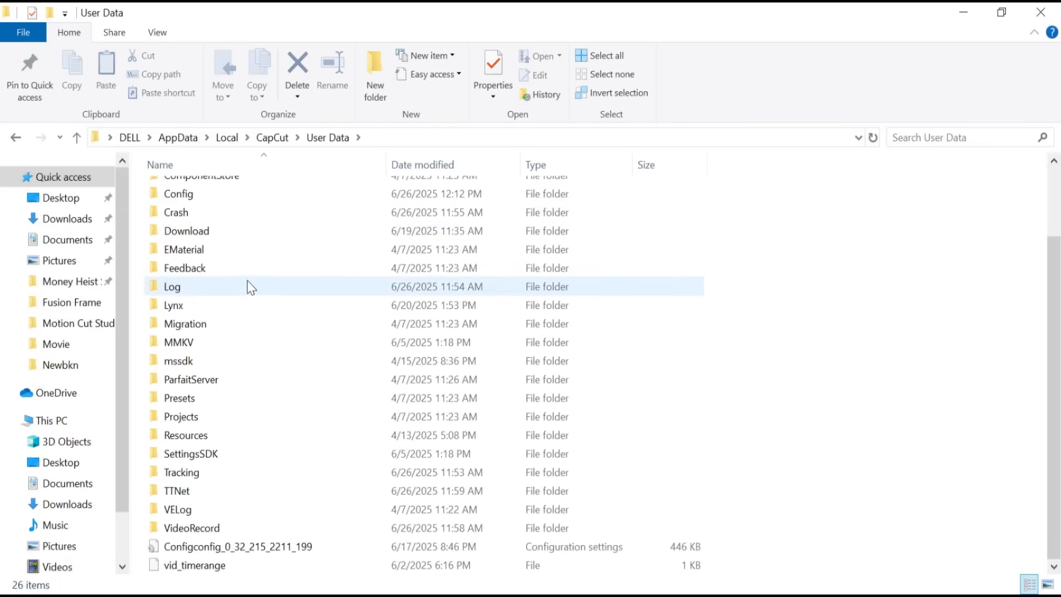
mouse_move(219, 420)
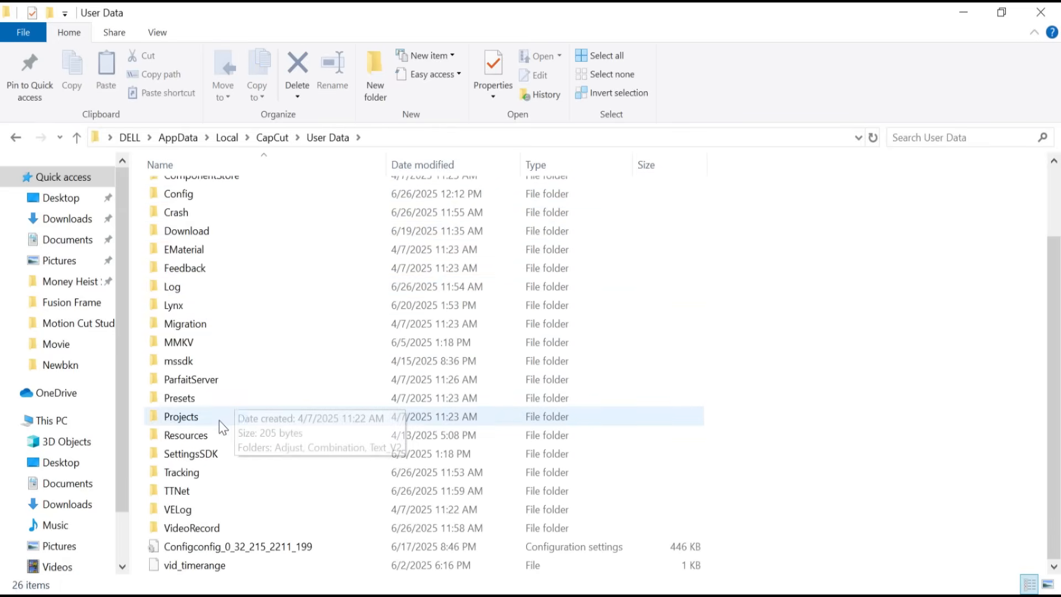
double_click(178, 420)
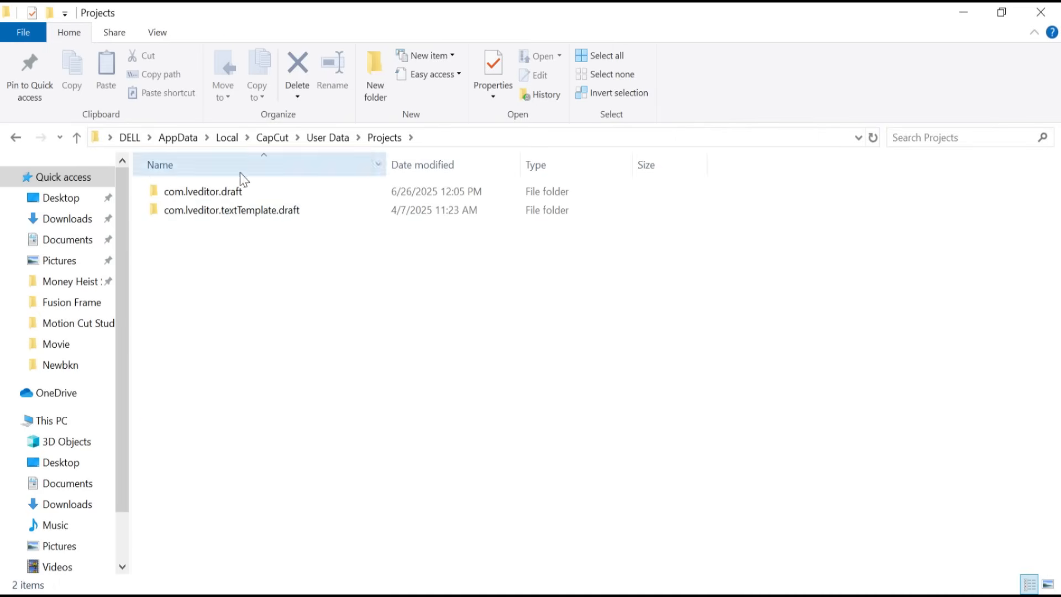
mouse_move(210, 221)
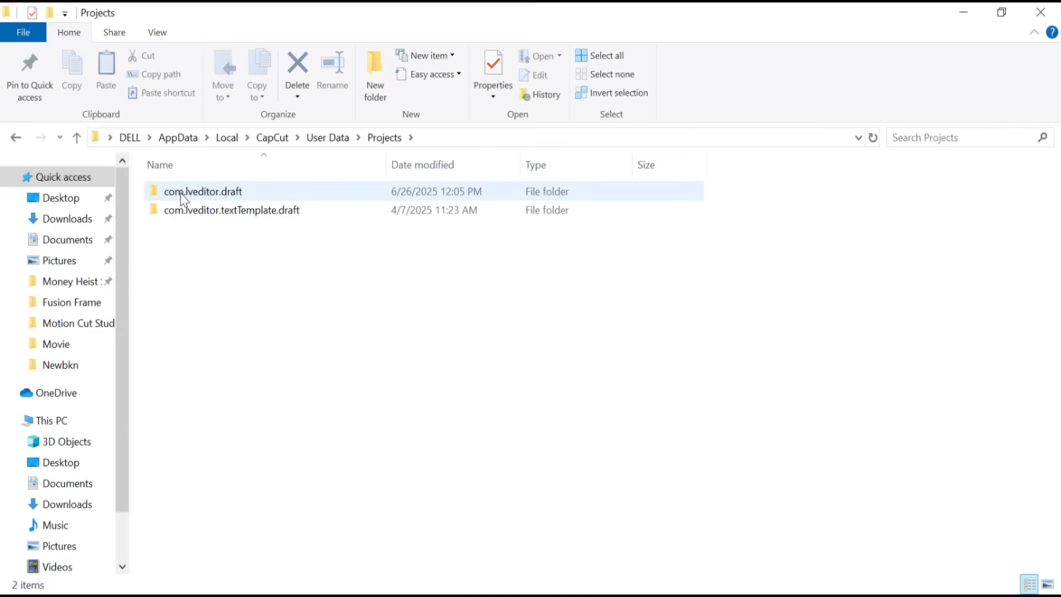
mouse_move(203, 197)
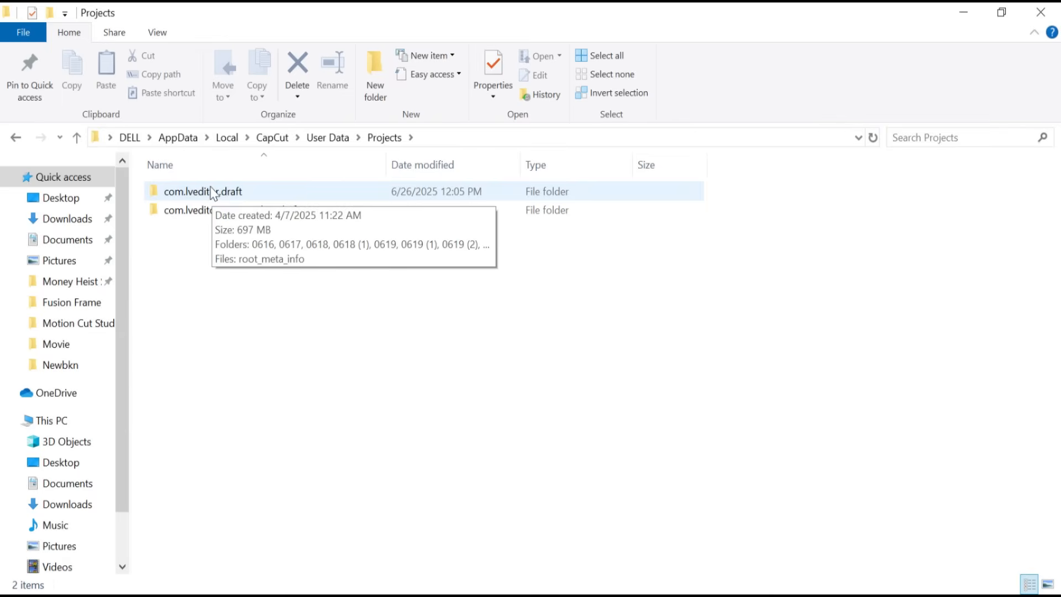
double_click(208, 188)
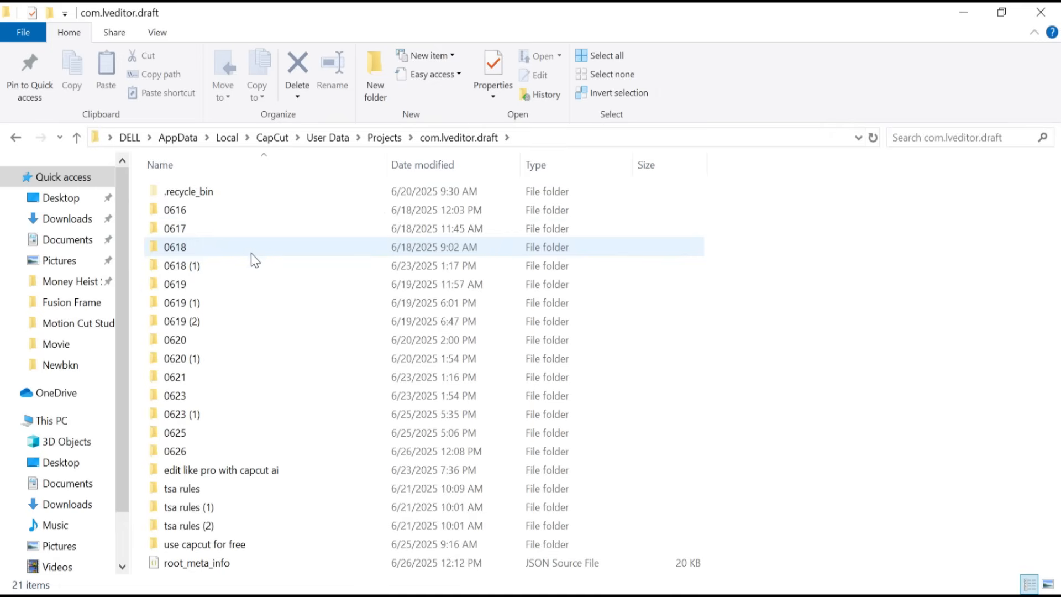
mouse_move(240, 290)
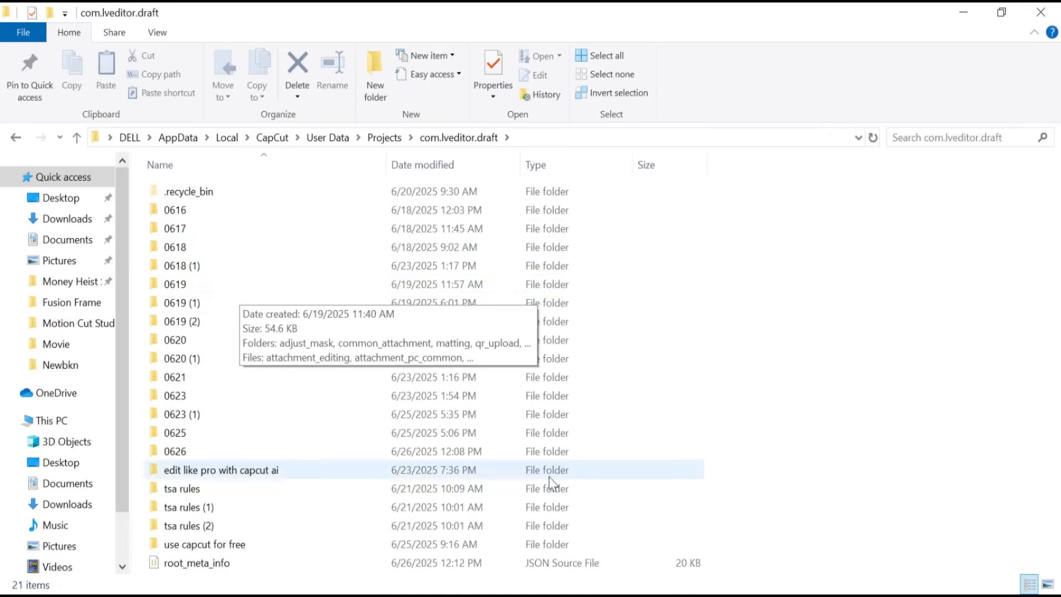
Switch to CapCut and check the name of the current project
left_click(589, 596)
left_click(642, 533)
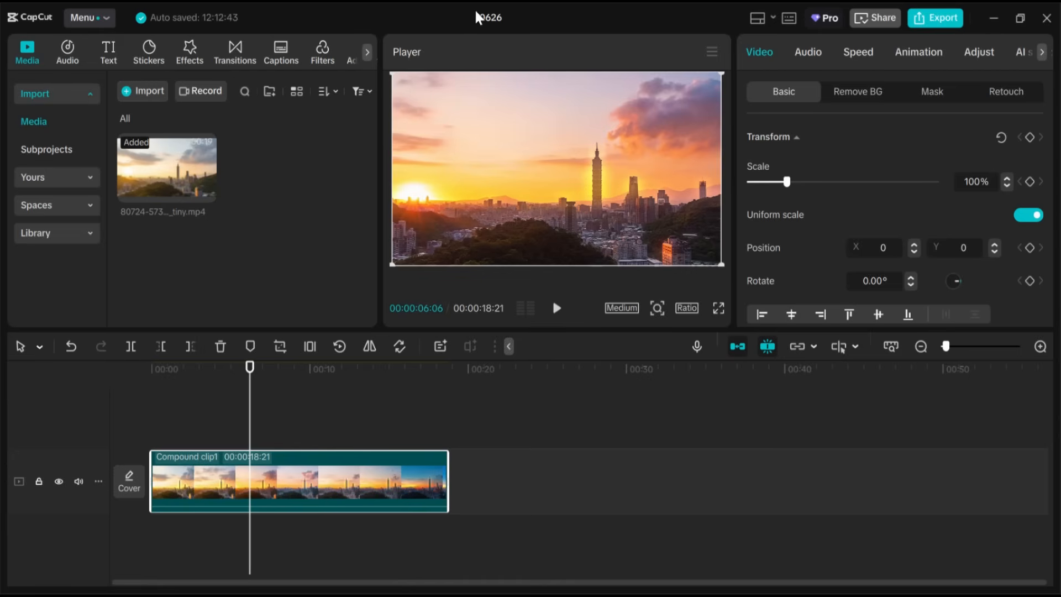
left_click(486, 17)
key("Return")
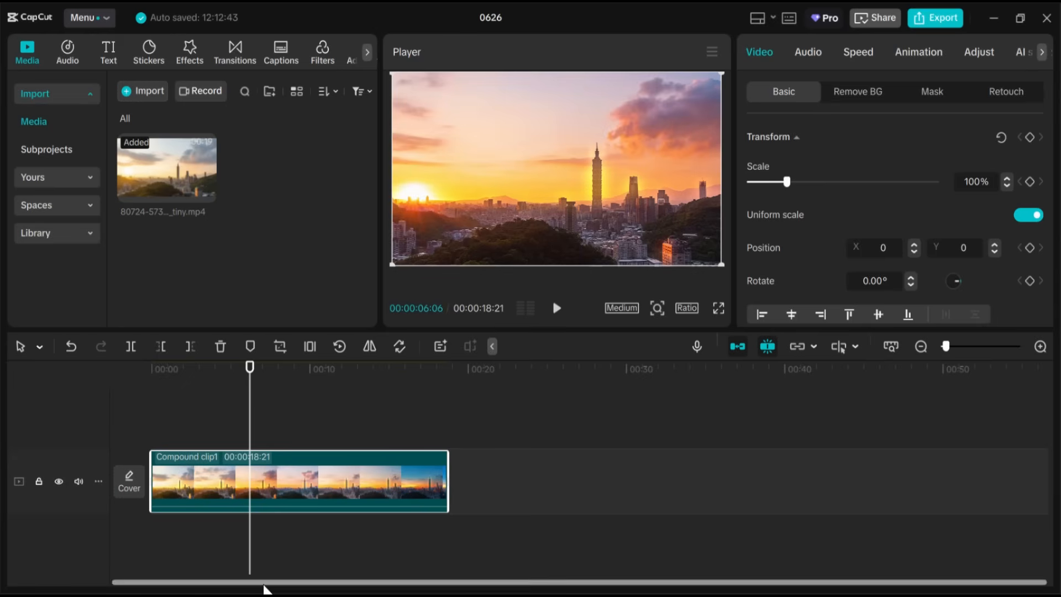
Switch back to File Explorer and open the combination folder within the 0626 project's Resources folder
left_click(425, 531)
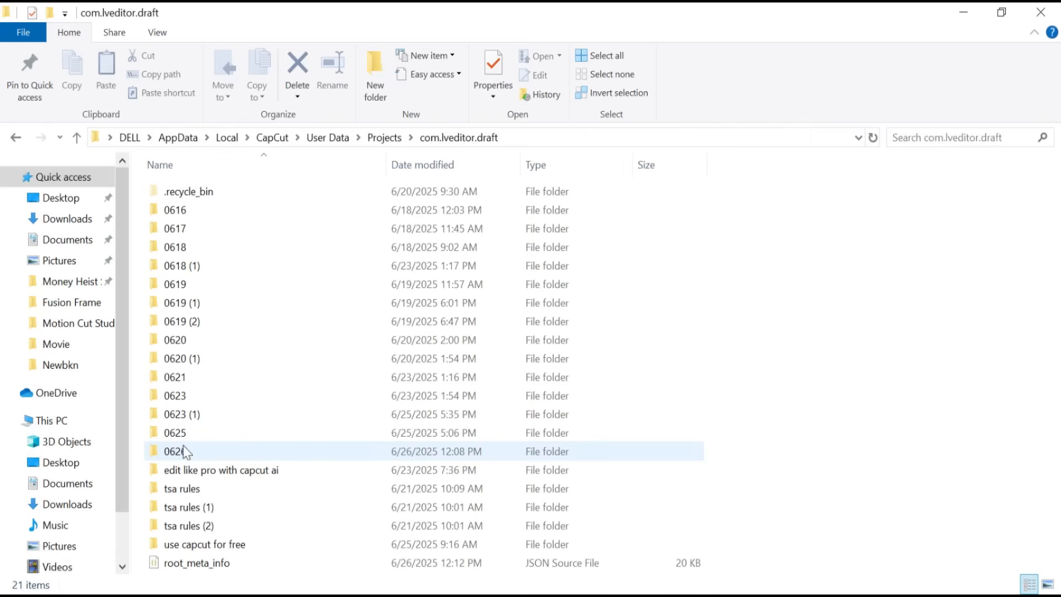
mouse_move(174, 456)
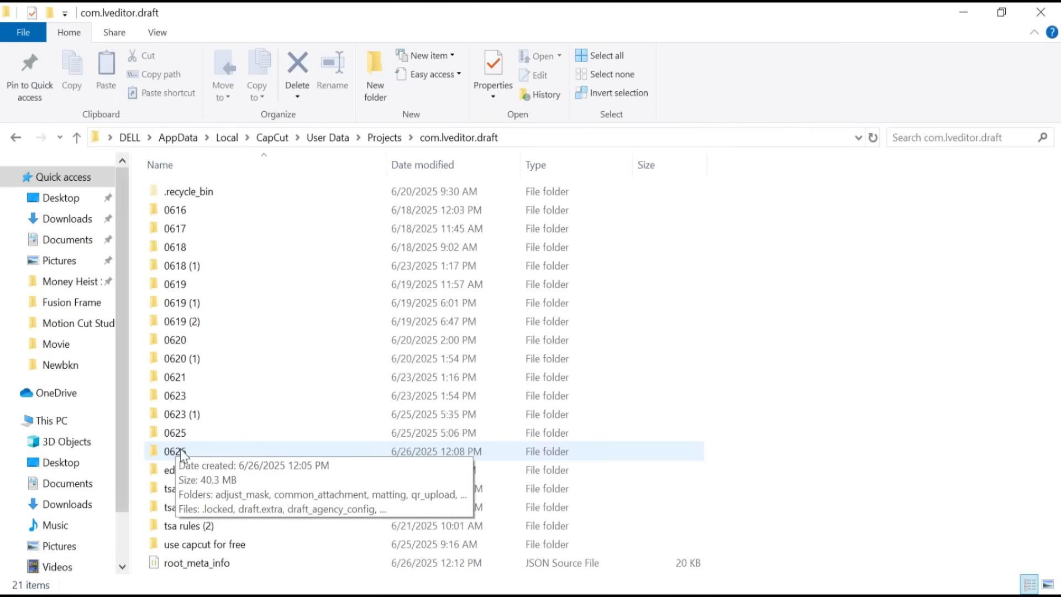
double_click(175, 451)
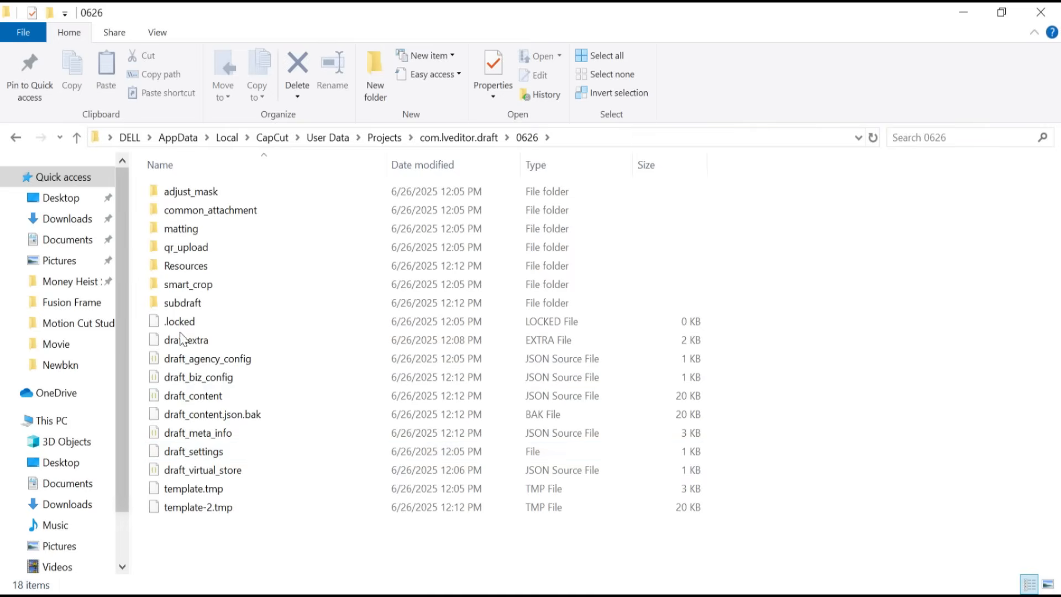
mouse_move(176, 271)
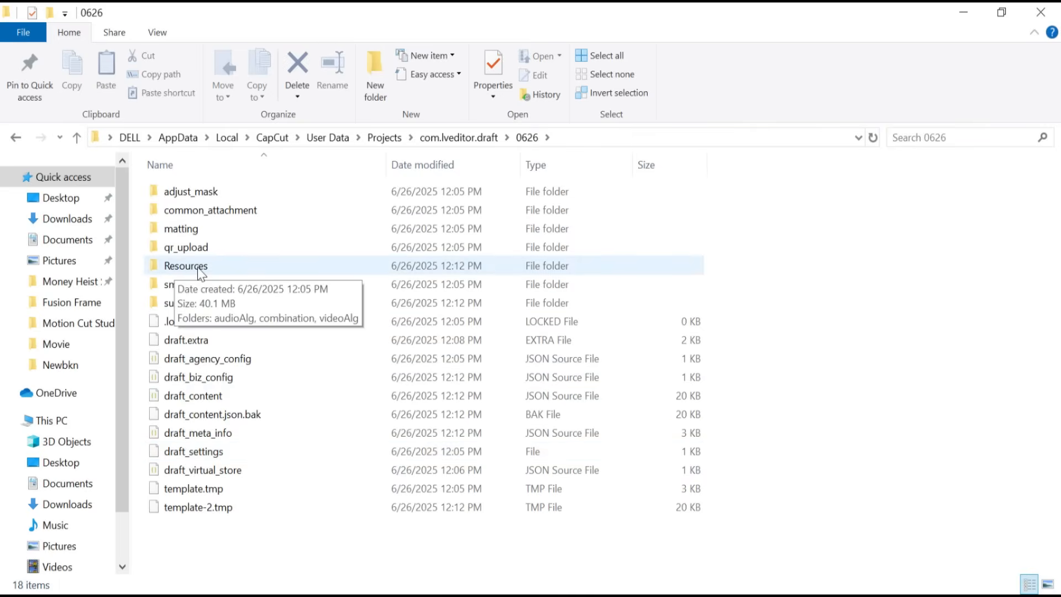
double_click(187, 265)
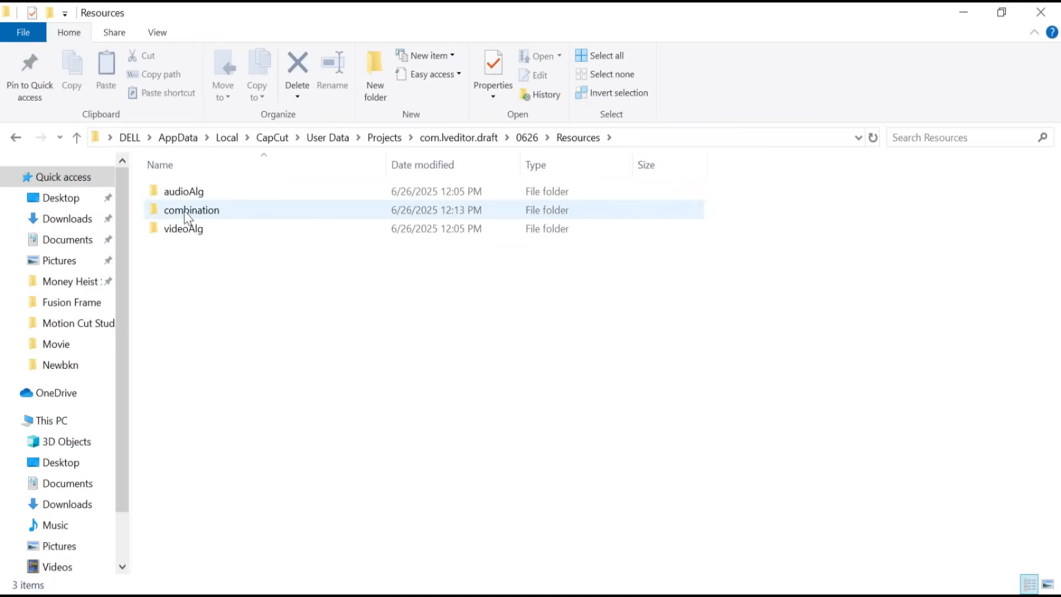
mouse_move(188, 212)
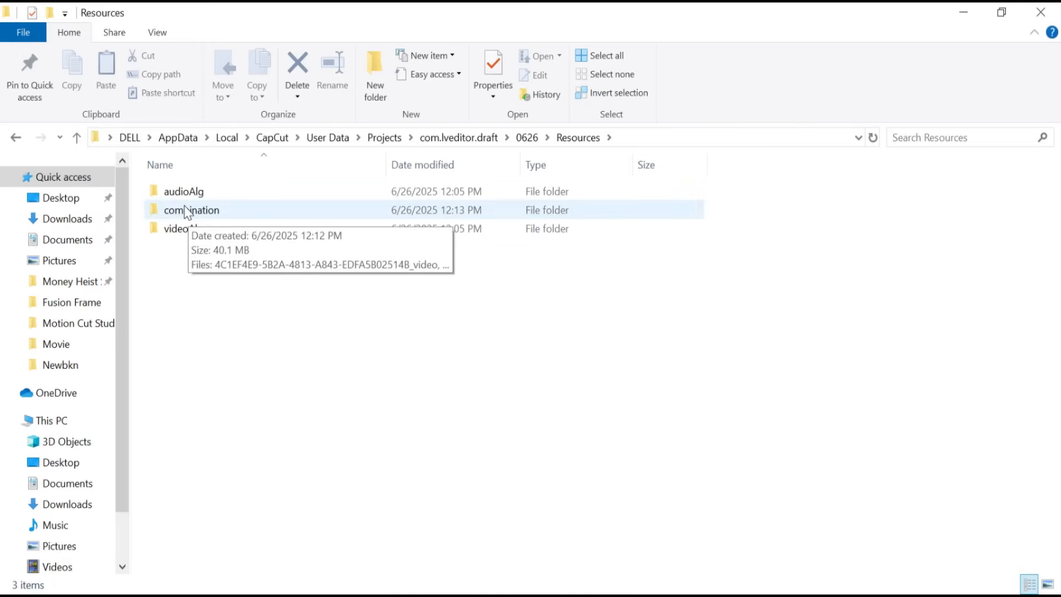
double_click(188, 210)
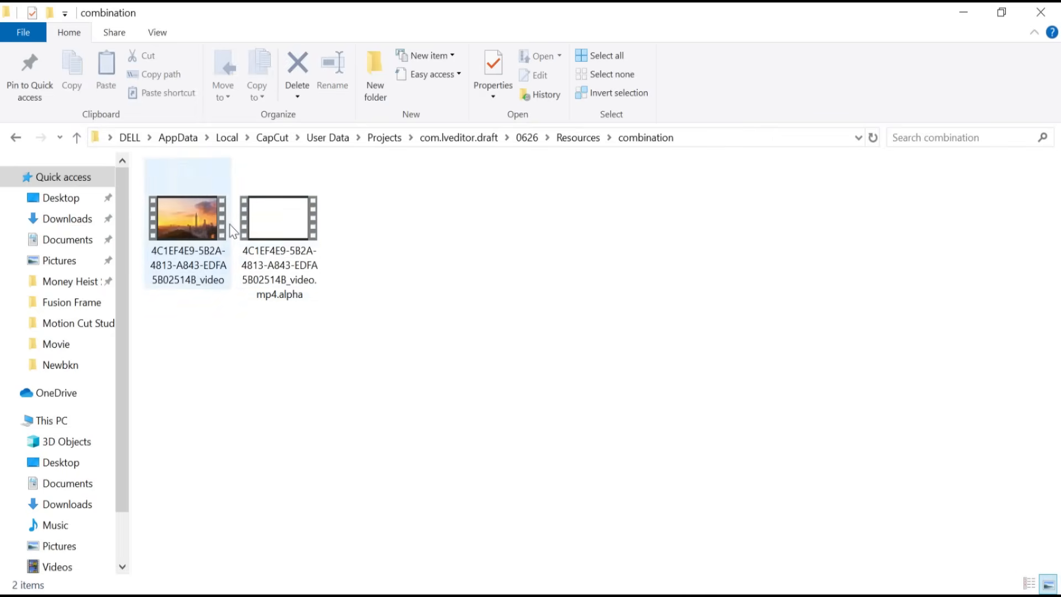
Play the non-alpha video from the combination folder and shrink the player to a small window over CapCut
mouse_move(185, 214)
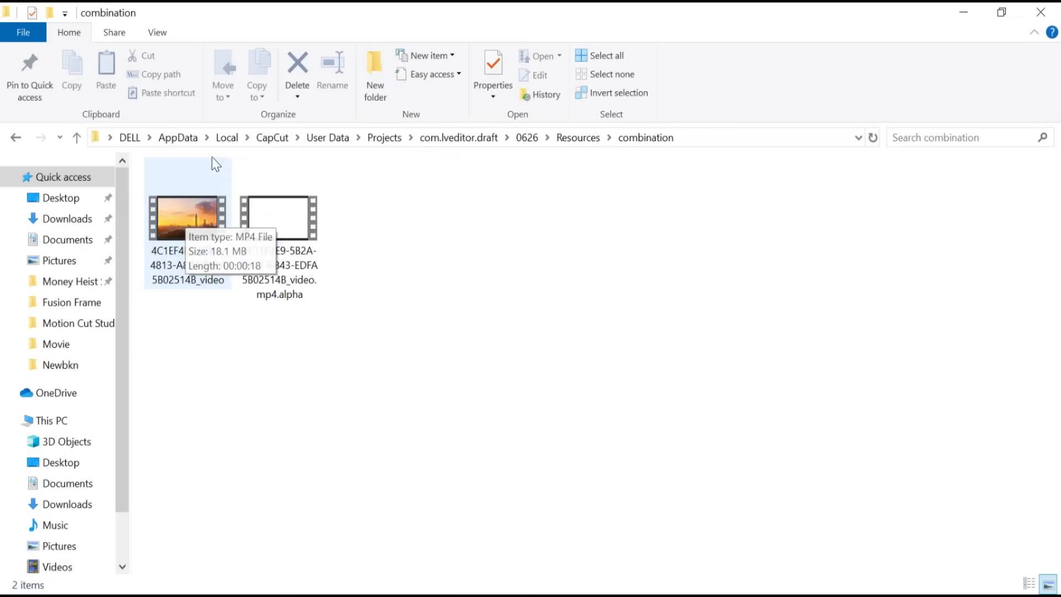
left_click(181, 214)
double_click(181, 213)
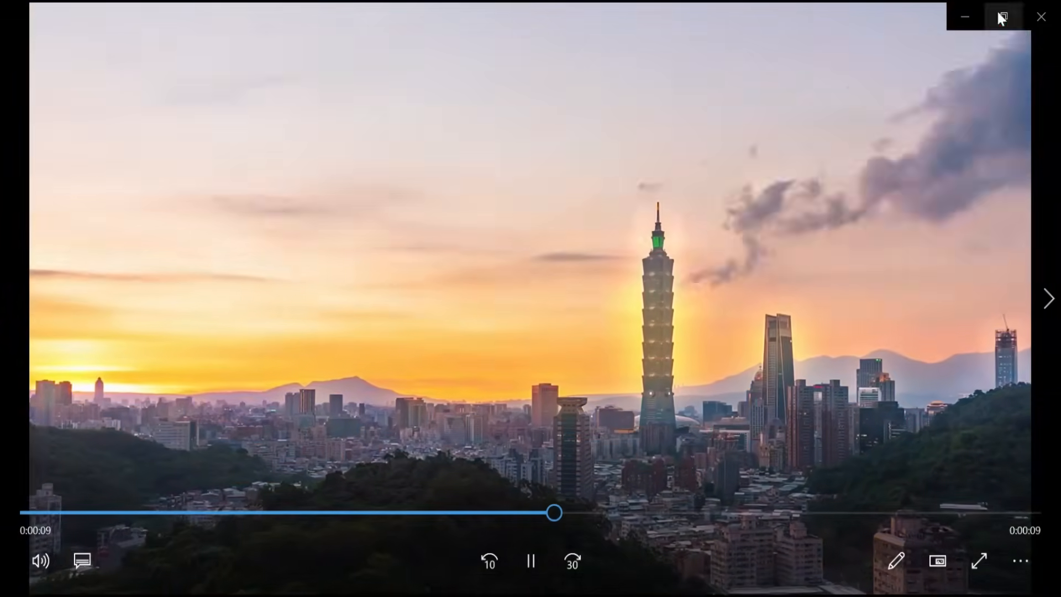
left_click(1000, 8)
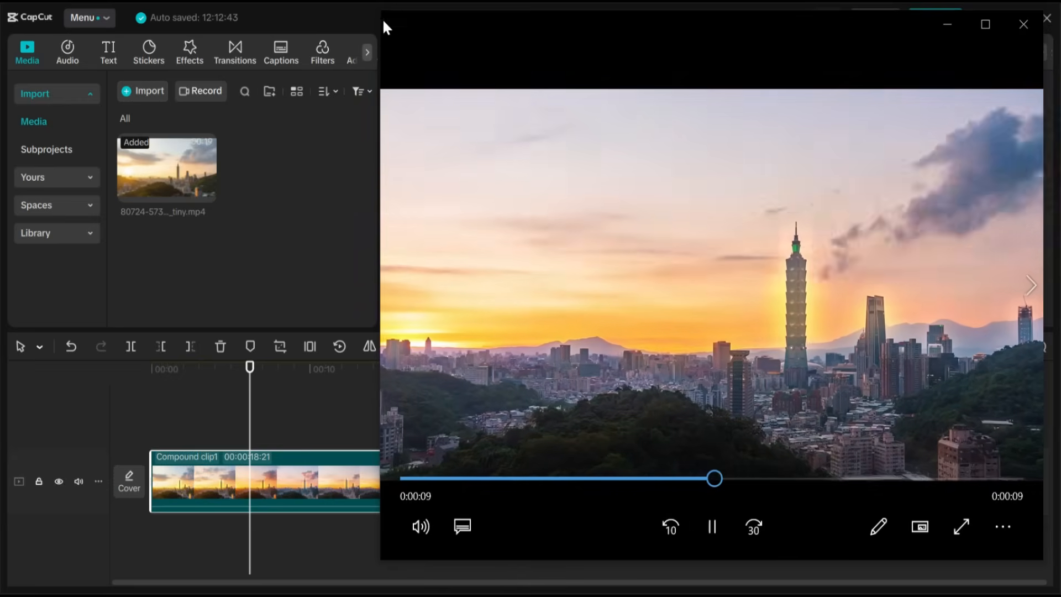
left_click_drag(383, 18, 631, 216)
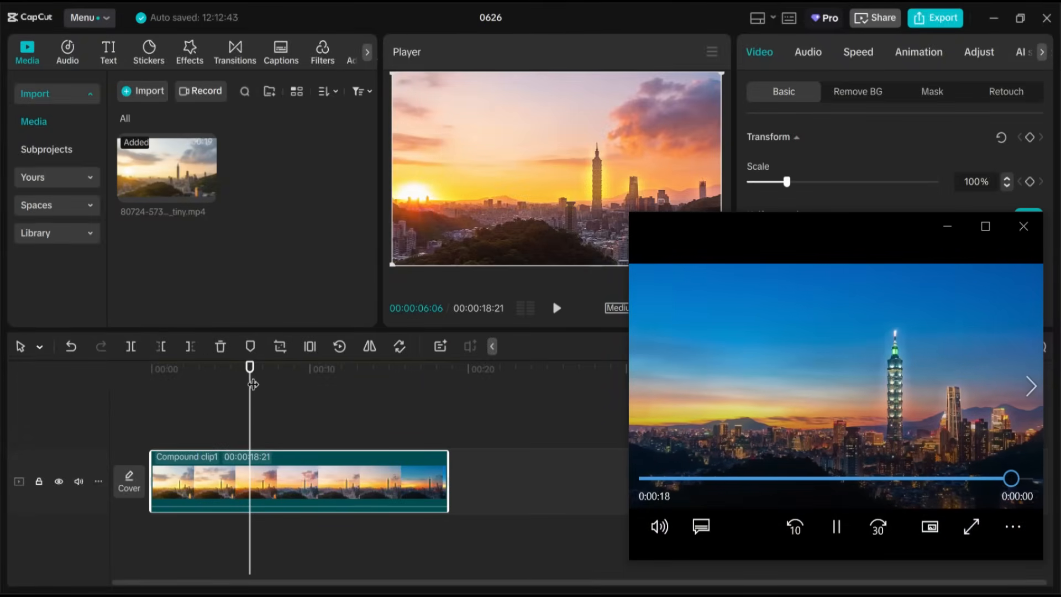
Move the CapCut playhead to the start of the compound clip and bring the video player back in front
left_click(210, 375)
key("Home")
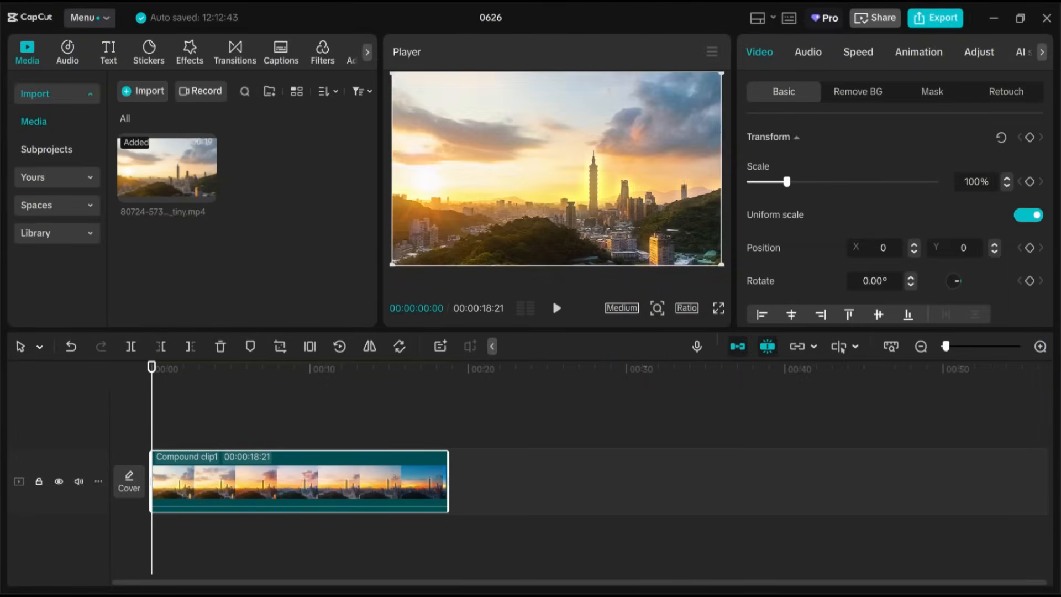
key("alt+Tab")
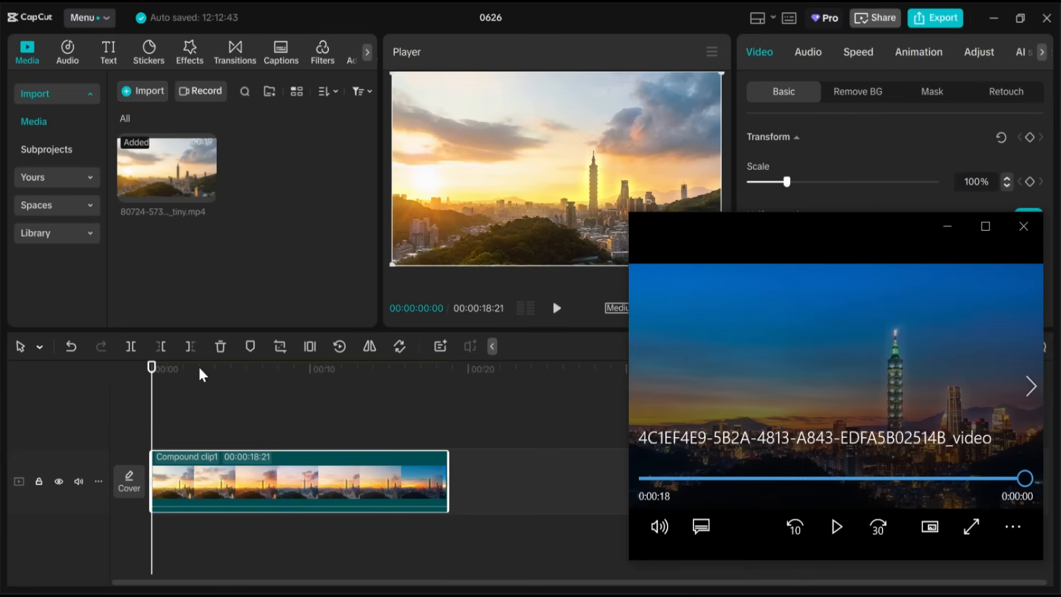